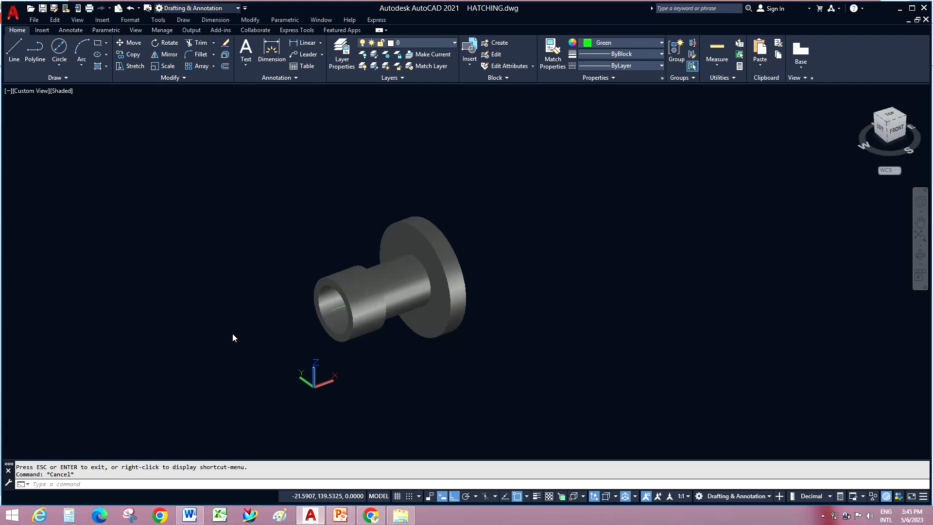
Start a base view of the flanged bushing solid from model space on a new layout named model1, keeping the default page setup.
{"action": "type", "text": "viewbase"}
{"action": "key", "text": "Return"}
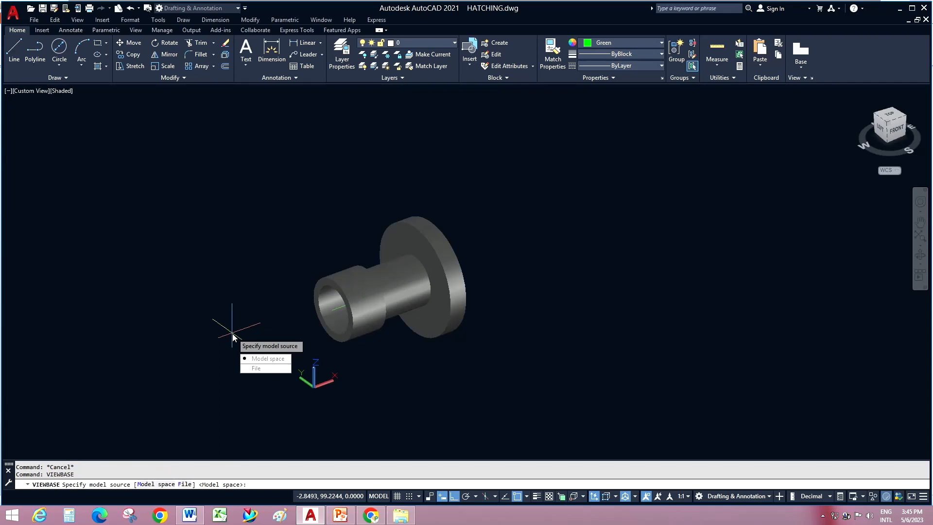
{"action": "left_click", "coordinate": [266, 359]}
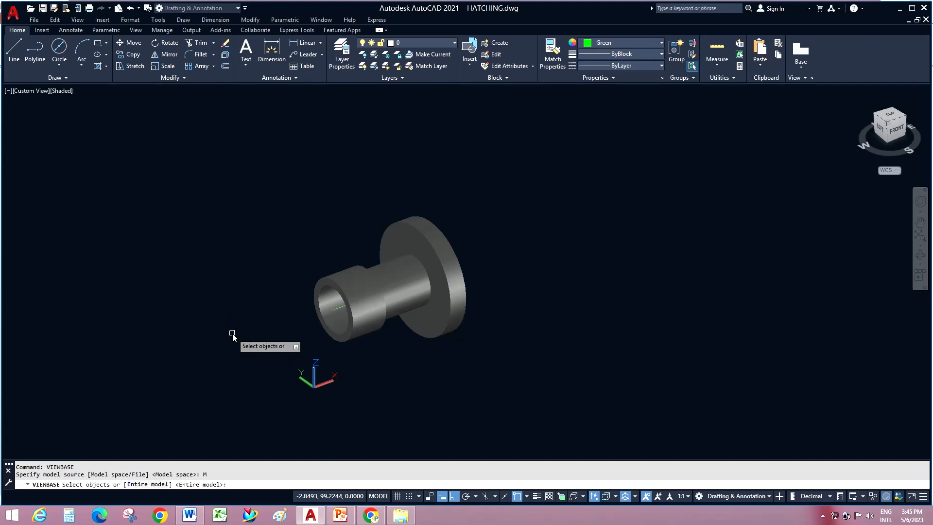
{"action": "left_click", "coordinate": [361, 293]}
{"action": "right_click", "coordinate": [361, 294]}
{"action": "left_click", "coordinate": [378, 300]}
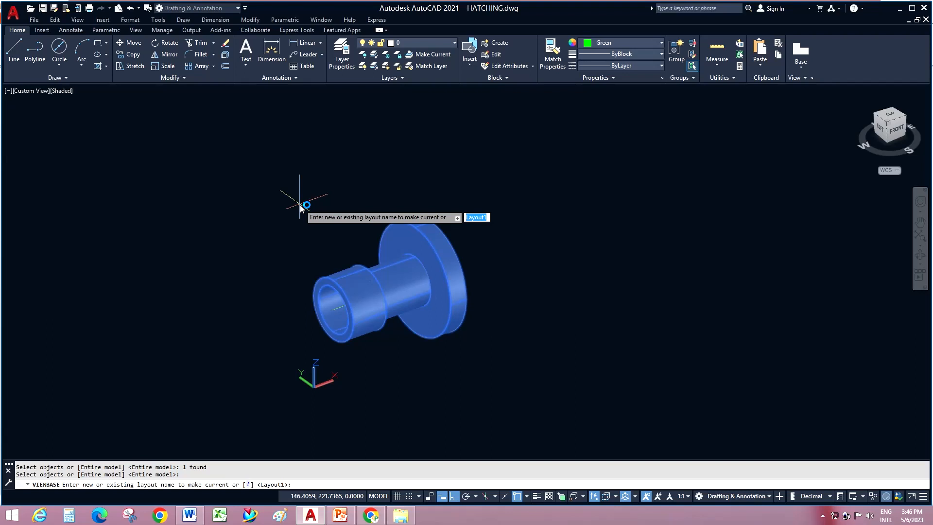
{"action": "type", "text": "model1"}
{"action": "key", "text": "Return"}
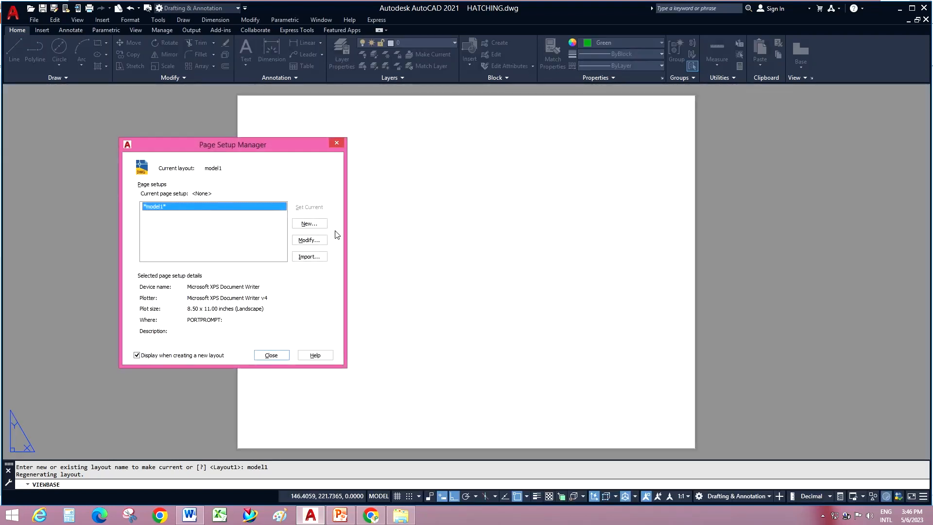
{"action": "left_click", "coordinate": [278, 355]}
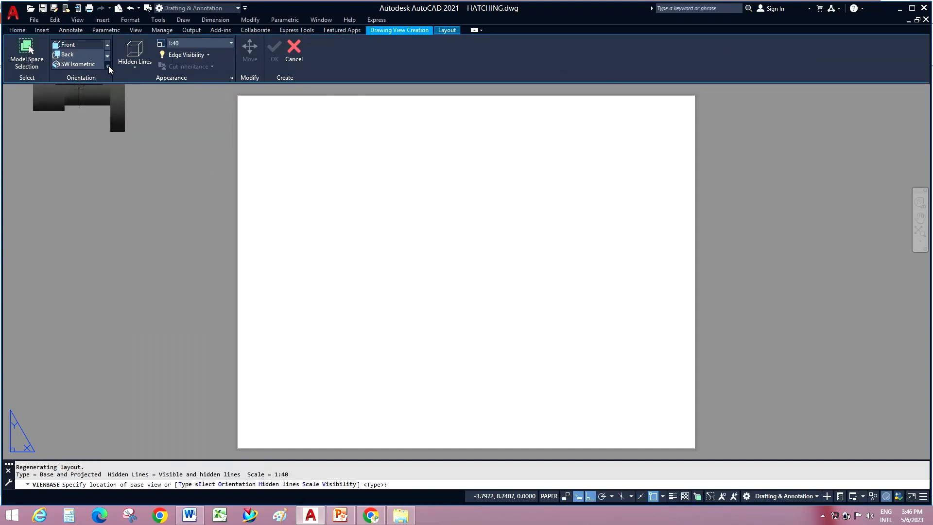
Place the front base view at 1:40 in the sheet's upper left, with a side view beside it and an isometric view diagonally below.
{"action": "left_click", "coordinate": [108, 67]}
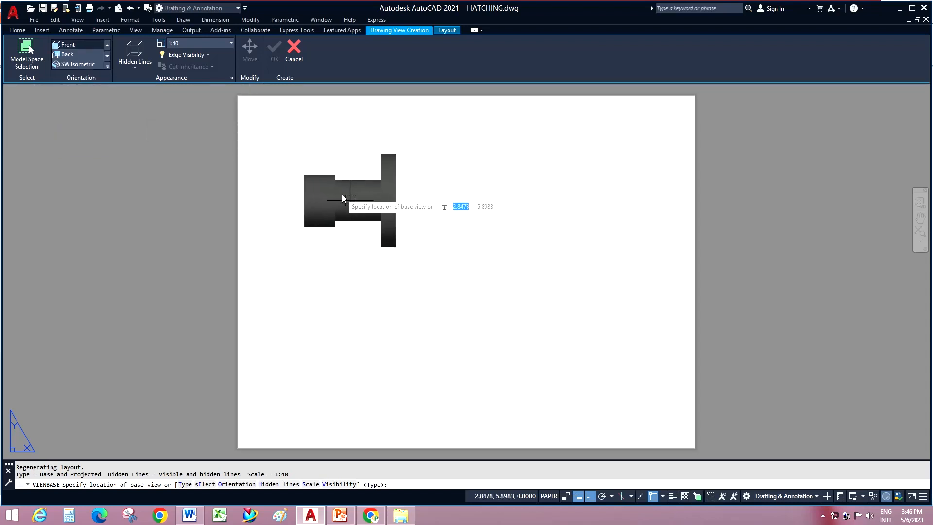
{"action": "left_click", "coordinate": [341, 194]}
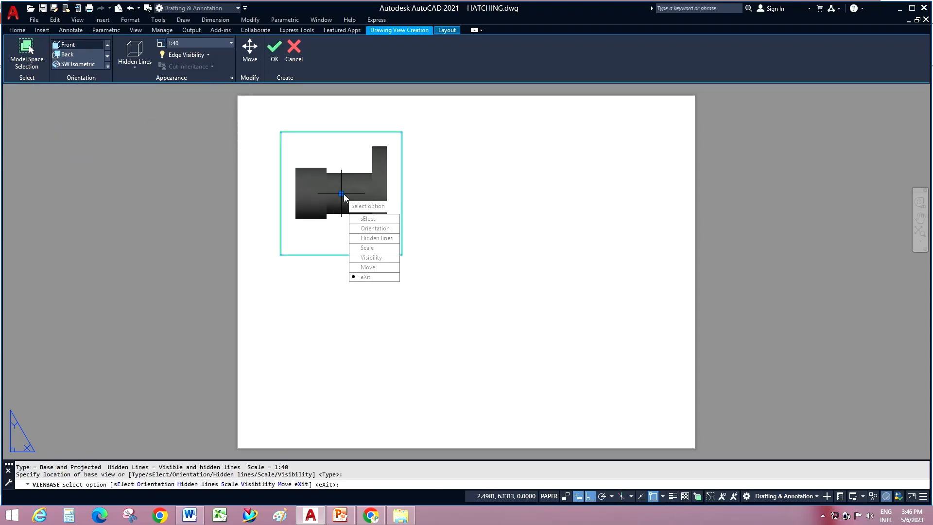
{"action": "key", "text": "Return"}
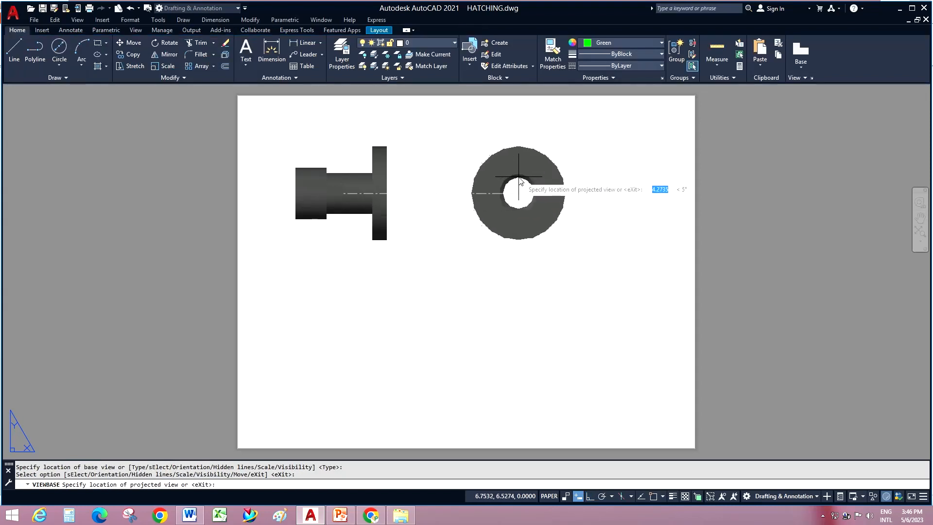
{"action": "left_click", "coordinate": [519, 178]}
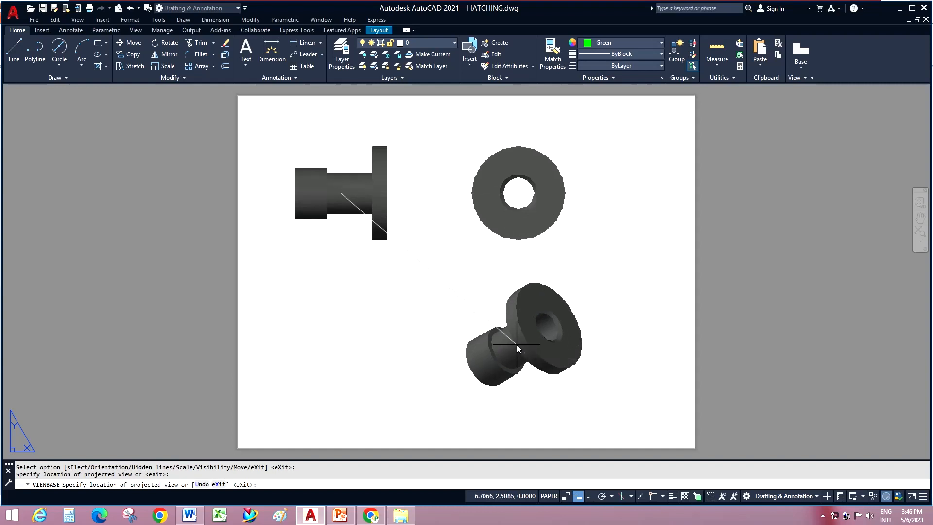
{"action": "left_click", "coordinate": [517, 345]}
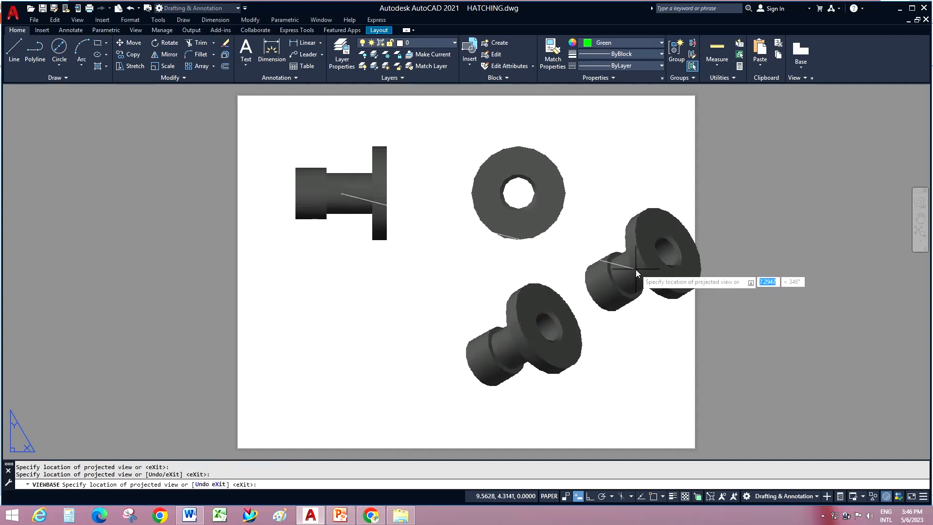
{"action": "key", "text": "Return"}
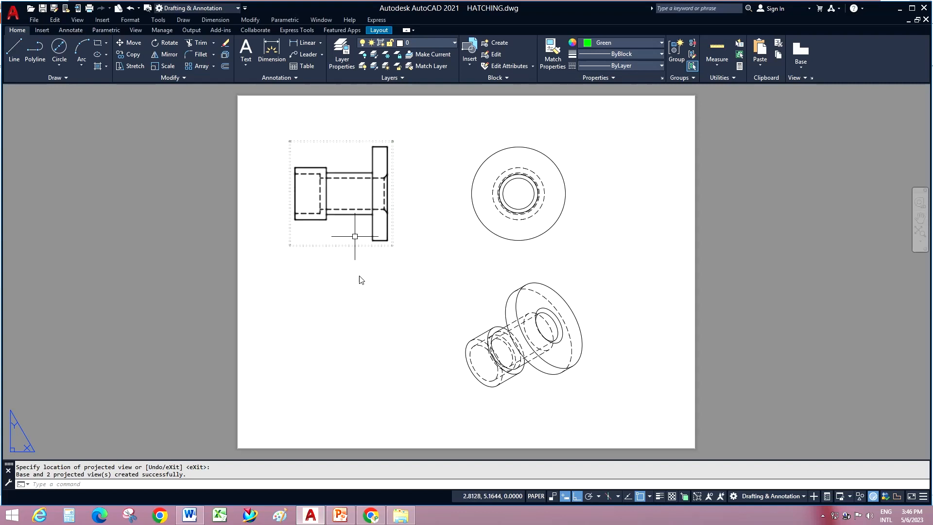
Create a hatched full section view A-A from a horizontal cut through the front view's axis and place it directly below that view.
{"action": "double_click", "coordinate": [342, 199]}
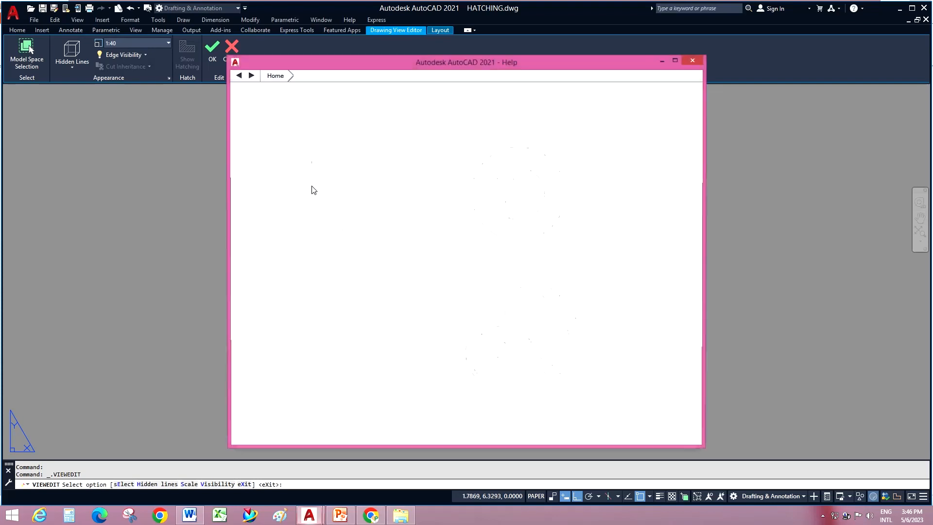
{"action": "key", "text": "Escape"}
{"action": "left_click", "coordinate": [387, 232]}
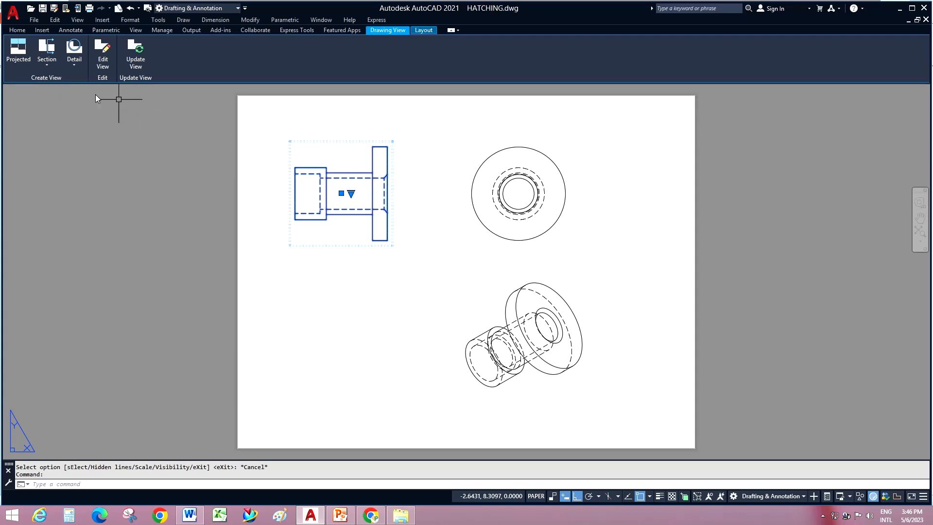
{"action": "left_click", "coordinate": [48, 66]}
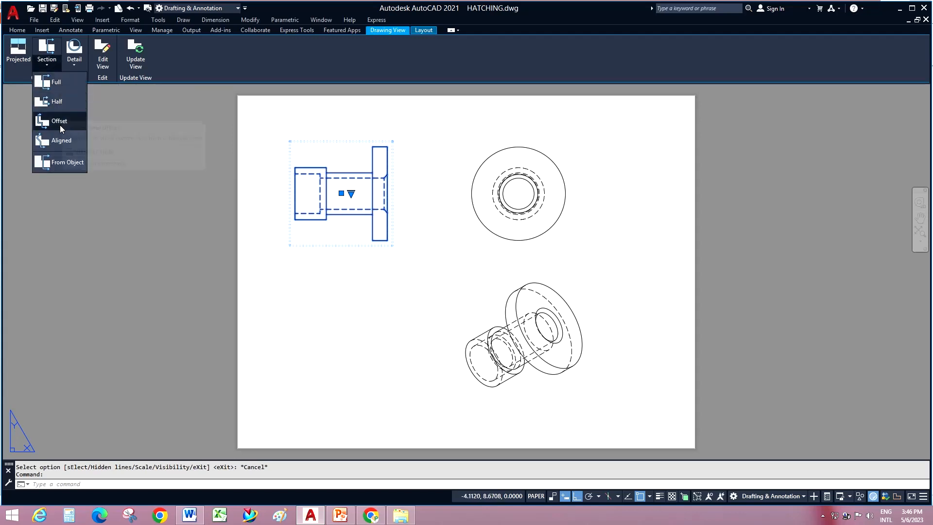
{"action": "left_click", "coordinate": [57, 82]}
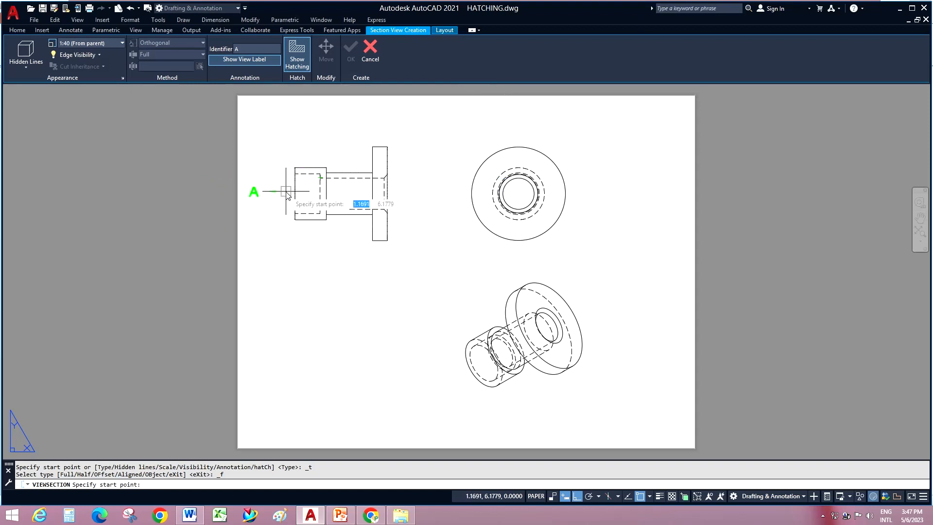
{"action": "left_click", "coordinate": [284, 191]}
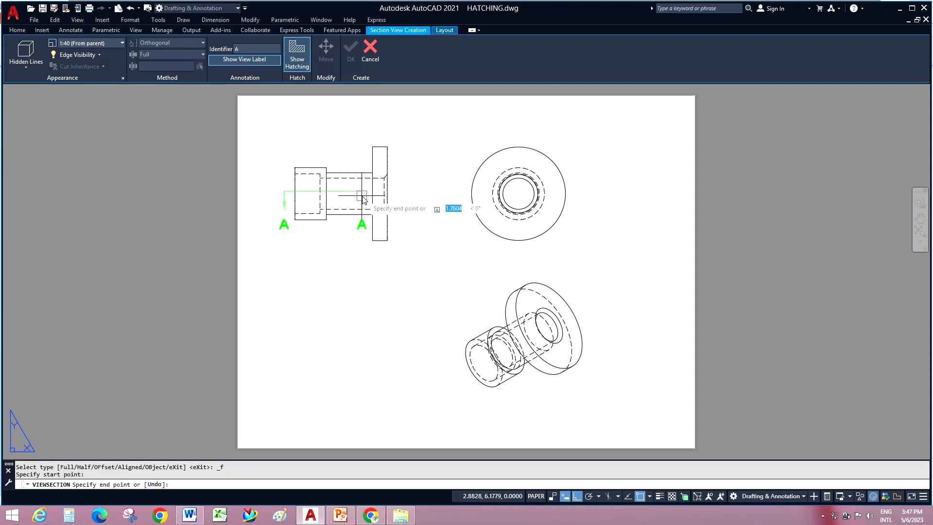
{"action": "left_click", "coordinate": [407, 193]}
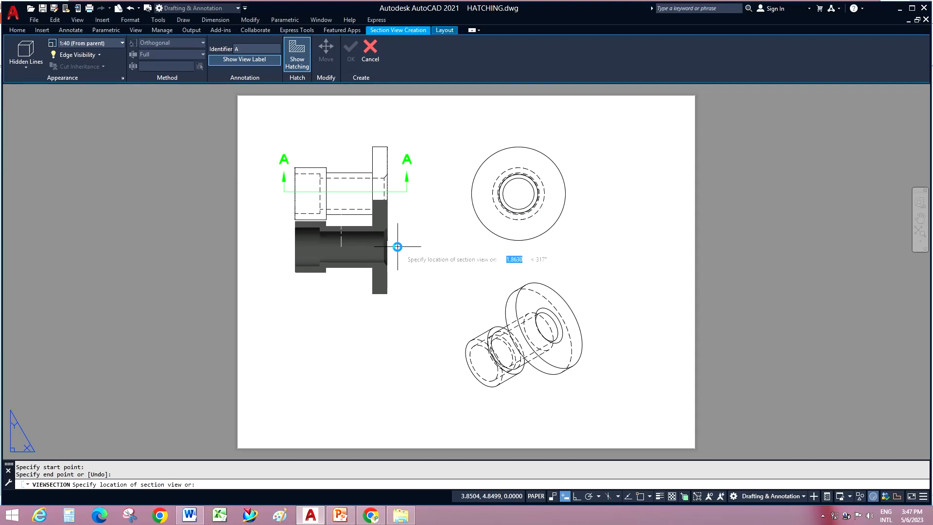
{"action": "left_click", "coordinate": [371, 316]}
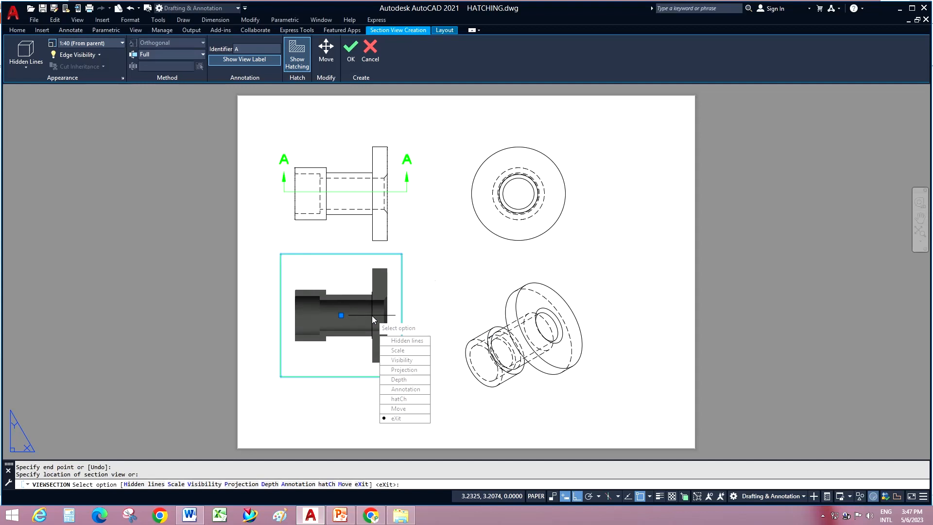
{"action": "key", "text": "Return"}
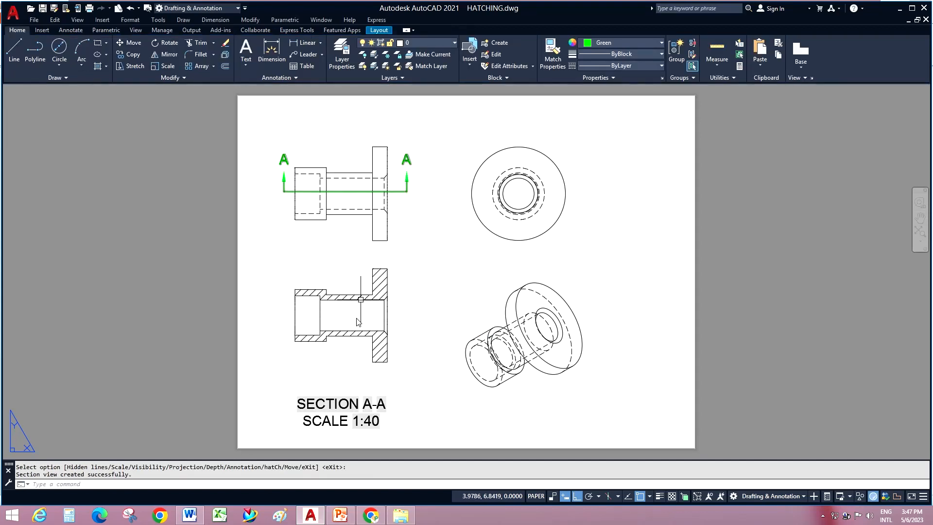
Change the isometric view's display style to Shaded with visible lines.
{"action": "double_click", "coordinate": [550, 330]}
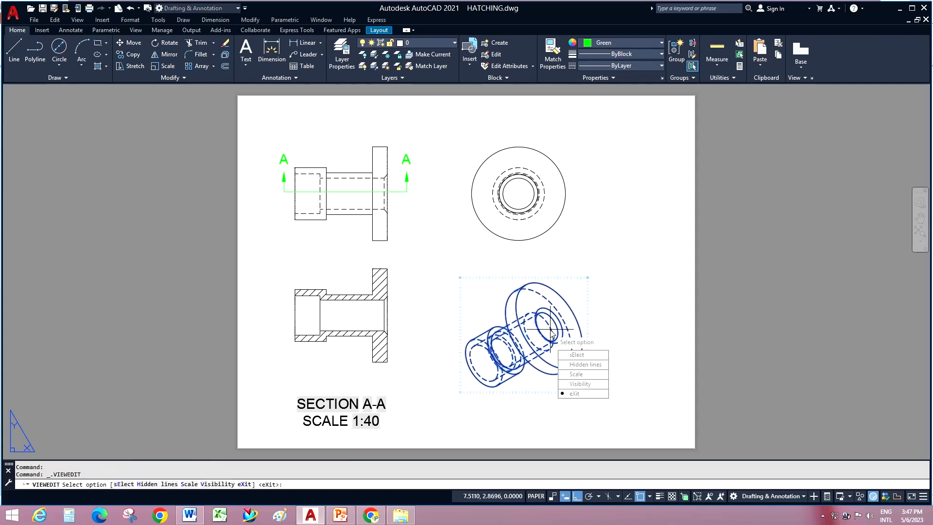
{"action": "left_click", "coordinate": [69, 68]}
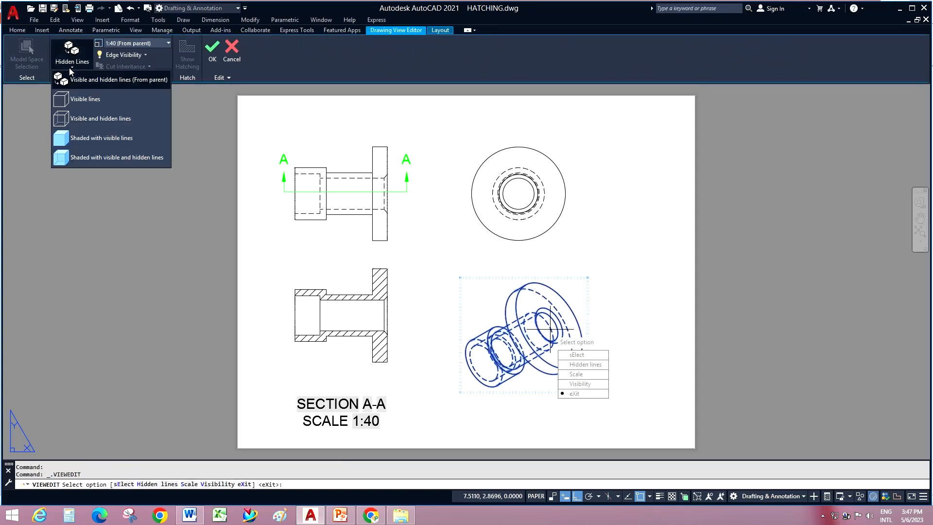
{"action": "left_click", "coordinate": [93, 138]}
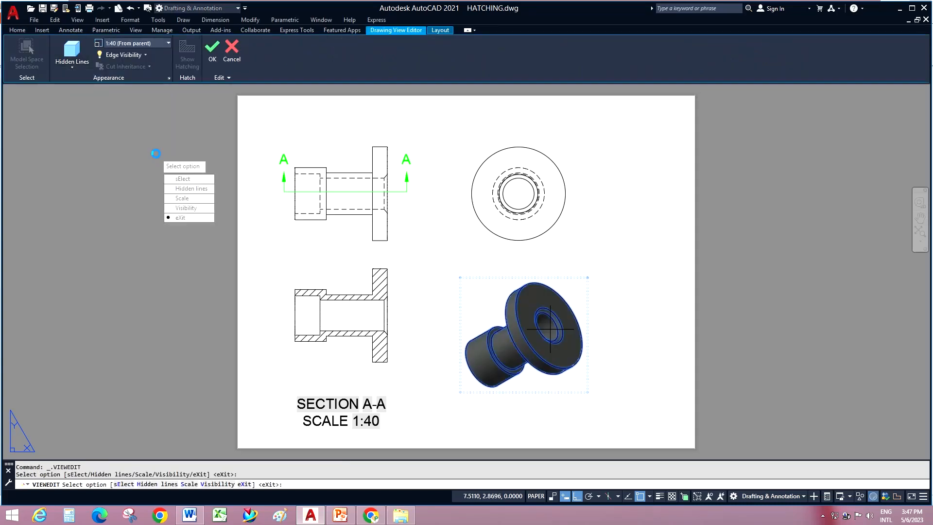
{"action": "key", "text": "Escape"}
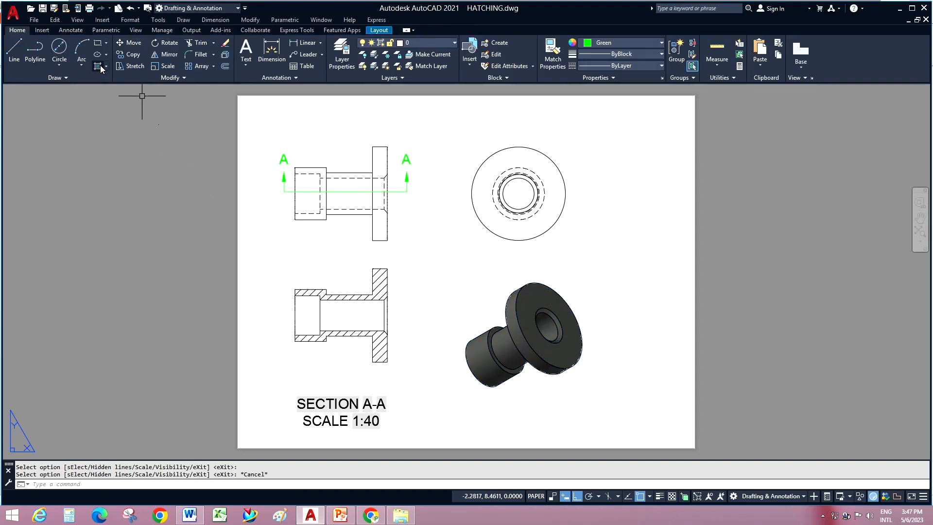
Draw a border rectangle just inside the sheet edges and a title block rectangle in its lower-right corner.
{"action": "left_click", "coordinate": [97, 43]}
{"action": "left_click", "coordinate": [242, 105]}
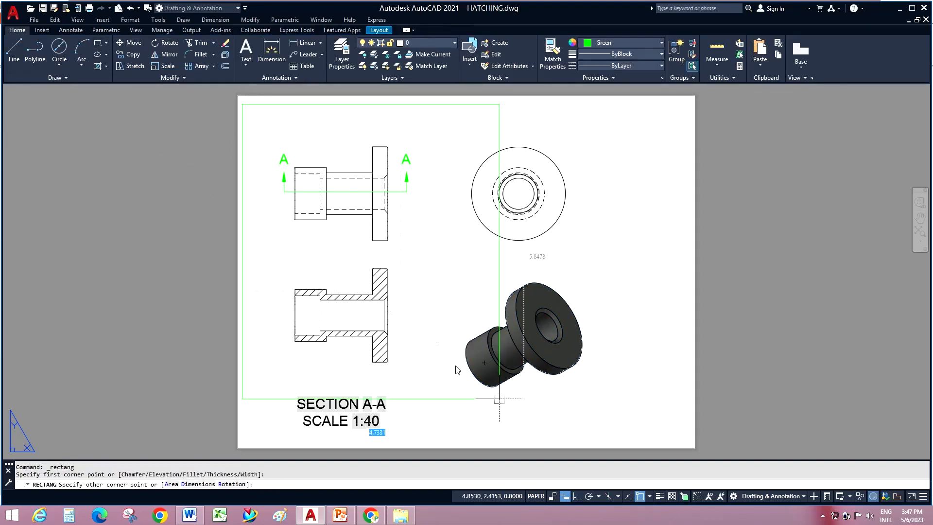
{"action": "left_click", "coordinate": [685, 443]}
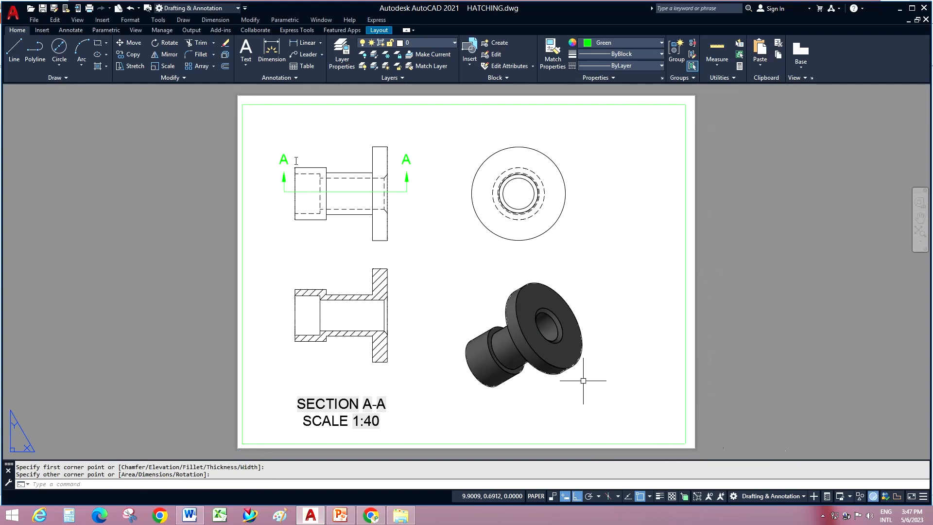
{"action": "left_click", "coordinate": [98, 43]}
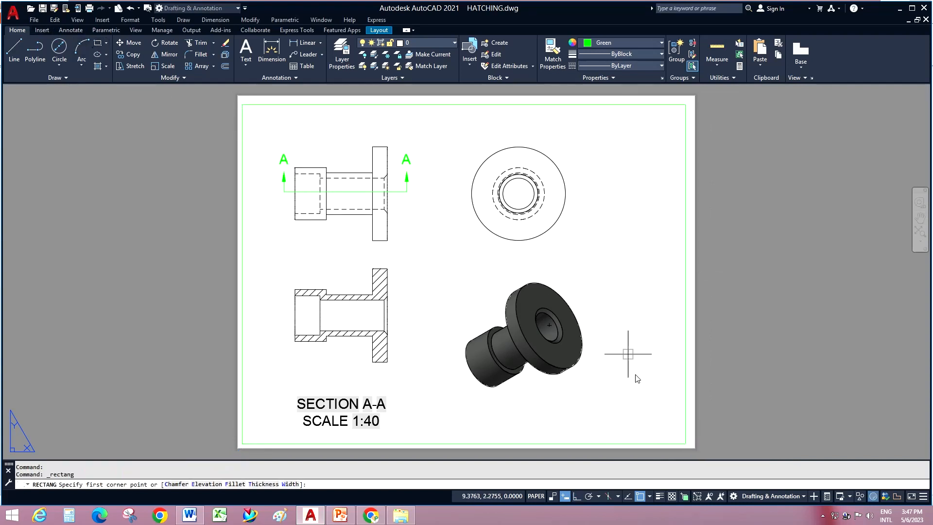
{"action": "left_click", "coordinate": [685, 444]}
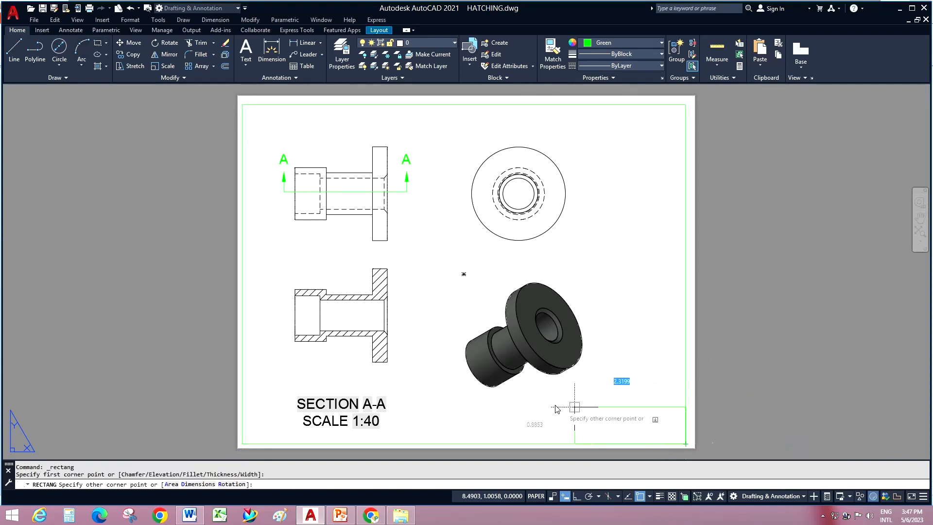
{"action": "left_click", "coordinate": [499, 390]}
Move the shaded isometric view slightly up and left, clear of the title block rectangle.
{"action": "left_click", "coordinate": [607, 327]}
{"action": "left_click", "coordinate": [531, 326]}
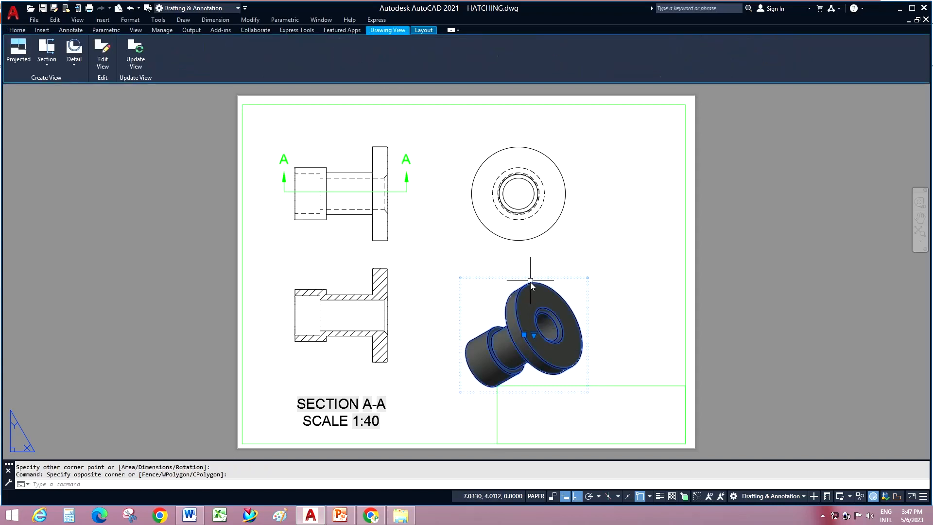
{"action": "left_click", "coordinate": [523, 335]}
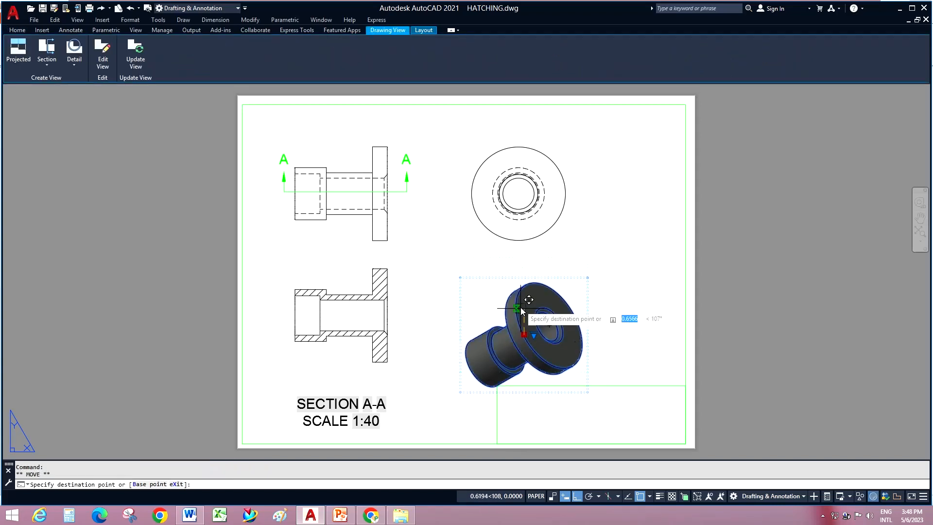
{"action": "left_click", "coordinate": [516, 305]}
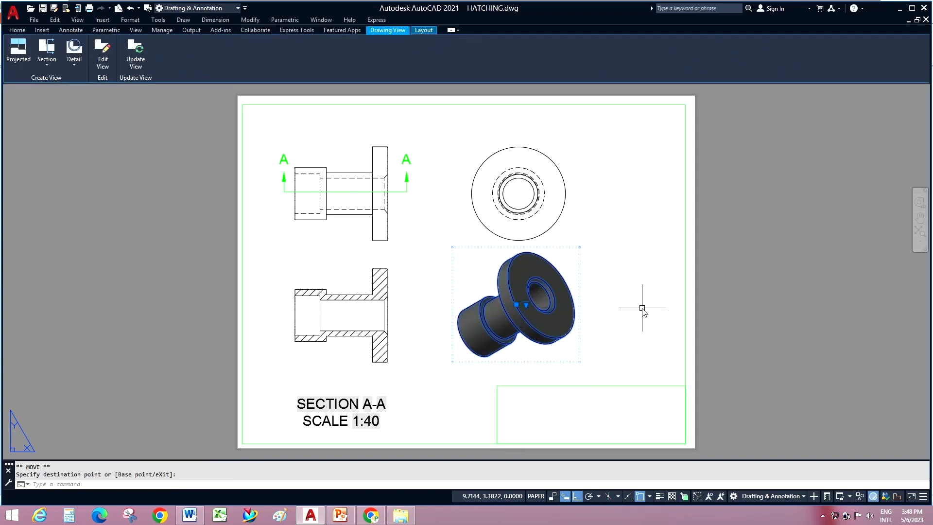
{"action": "key", "text": "Escape"}
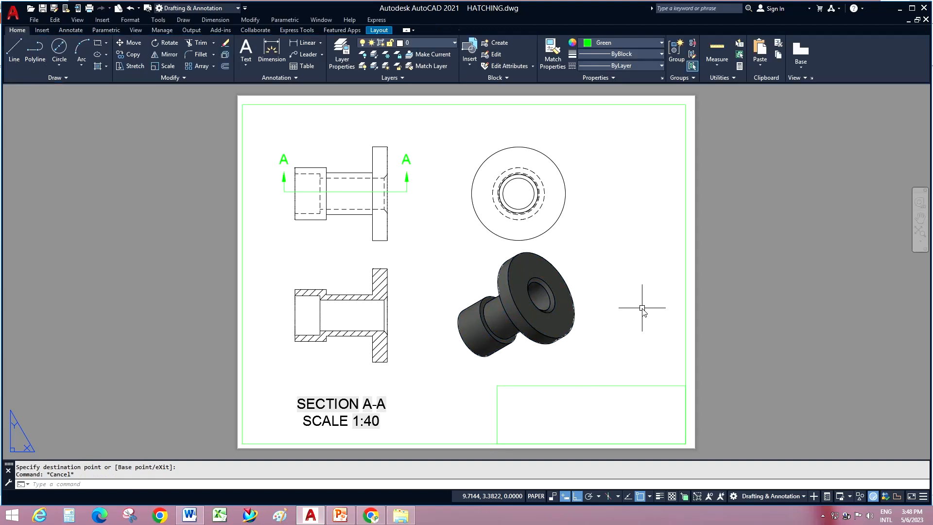
Add a horizontal linear dimension for the front view's overall length, placed just below that view.
{"action": "left_click", "coordinate": [301, 46]}
{"action": "left_click", "coordinate": [295, 219]}
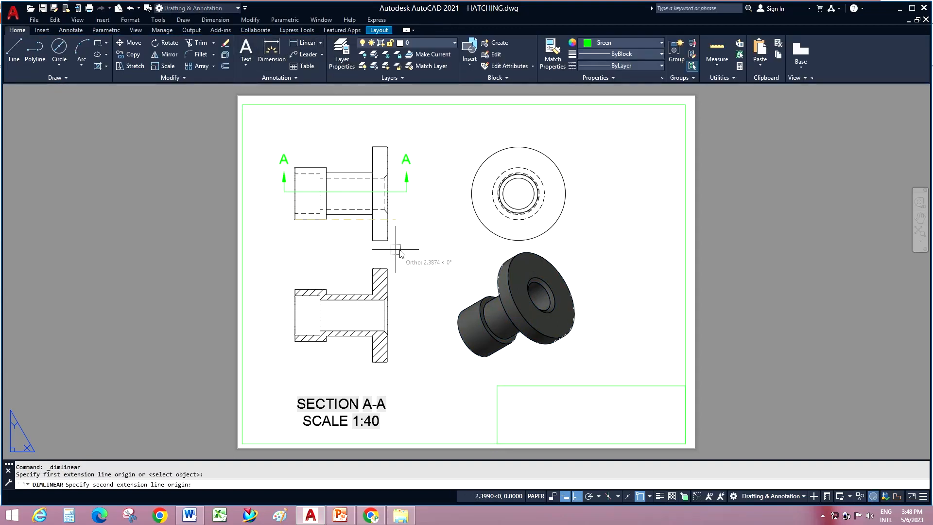
{"action": "left_click", "coordinate": [388, 240]}
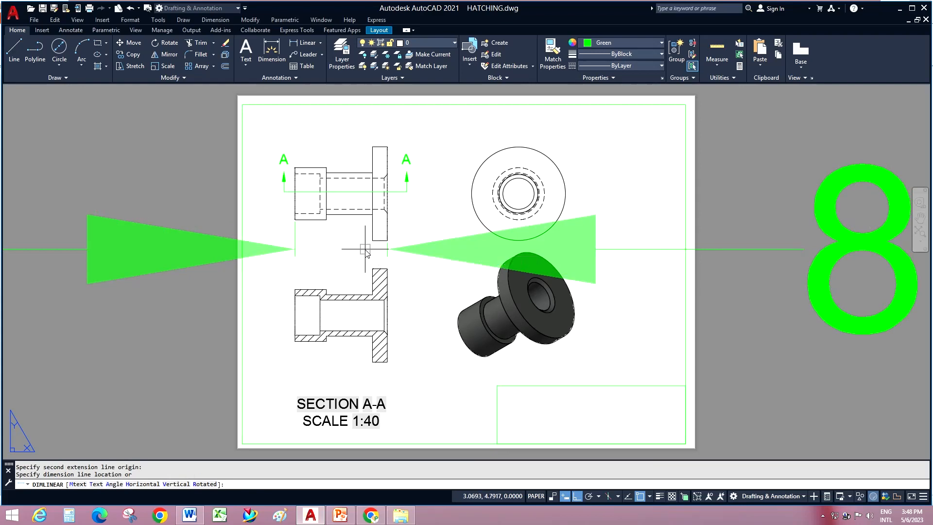
{"action": "left_click", "coordinate": [365, 249]}
Modify the Standard dimension style to a text height of 1 and an arrow size of 1.
{"action": "left_click", "coordinate": [221, 21]}
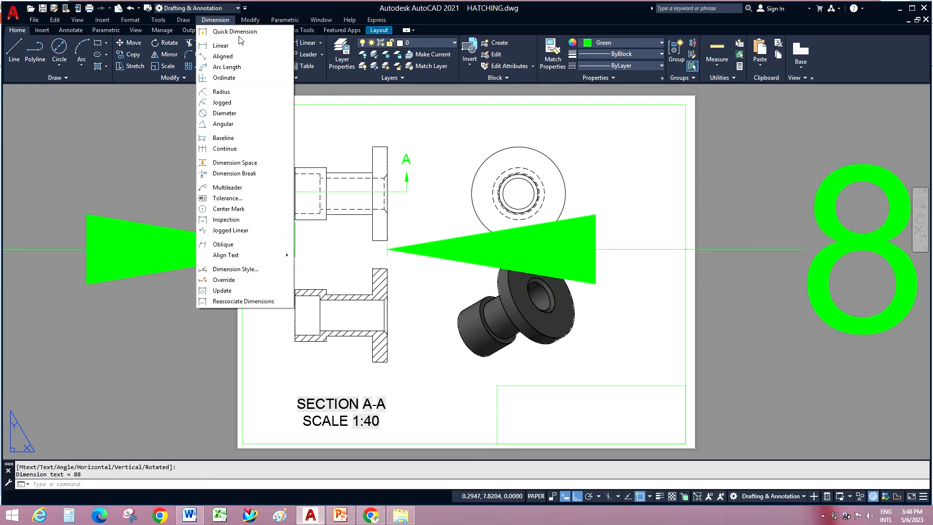
{"action": "left_click", "coordinate": [236, 268]}
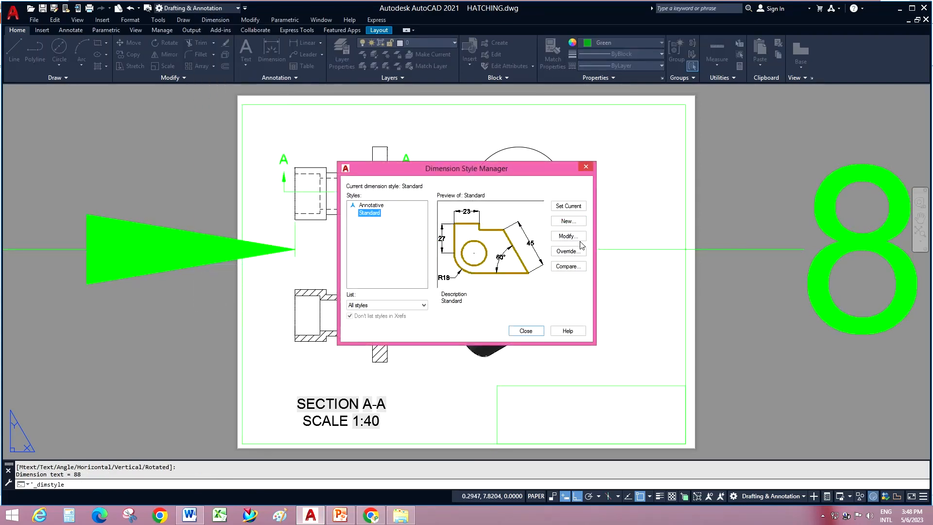
{"action": "left_click", "coordinate": [577, 237]}
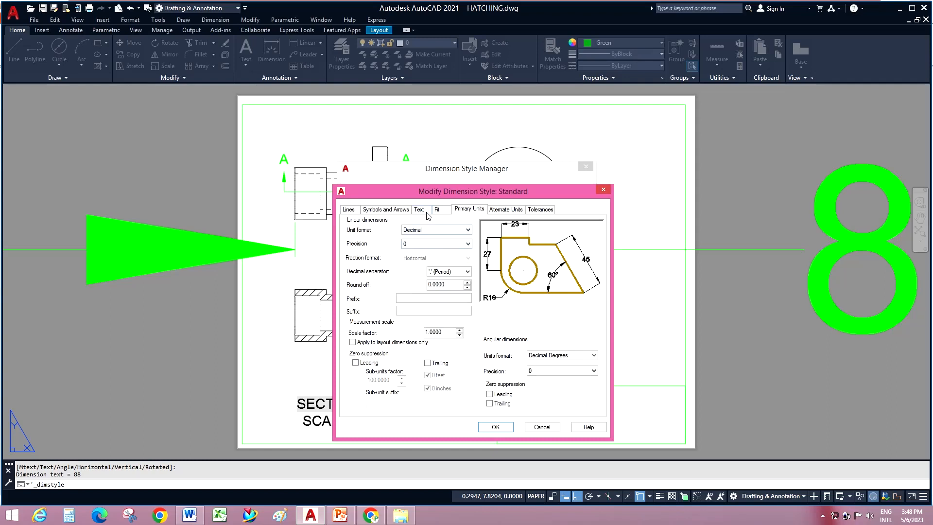
{"action": "left_click", "coordinate": [420, 210]}
{"action": "double_click", "coordinate": [449, 279]}
{"action": "type", "text": "1"}
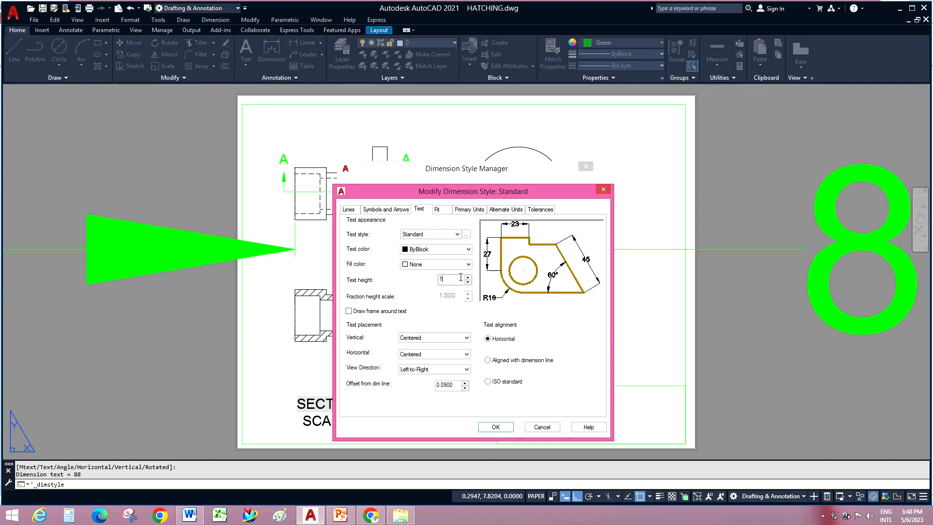
{"action": "left_click", "coordinate": [386, 209]}
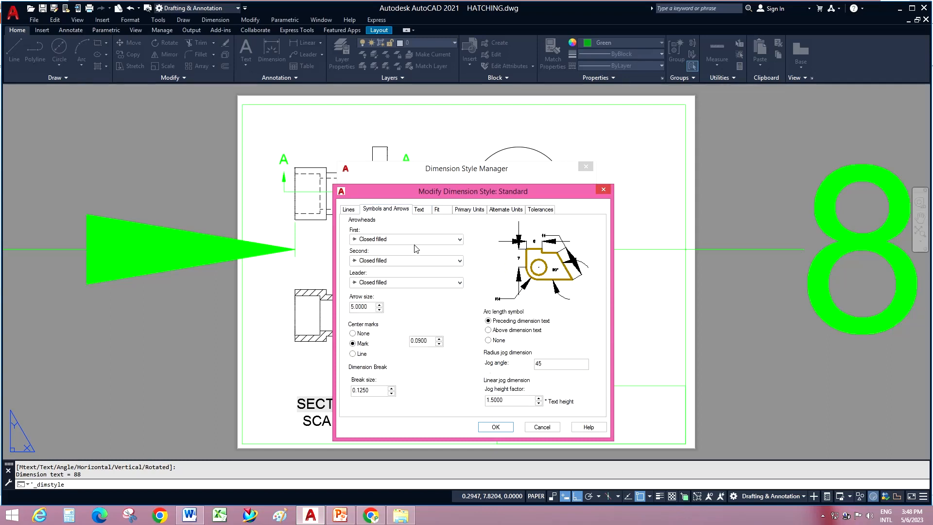
{"action": "double_click", "coordinate": [365, 307]}
{"action": "type", "text": "1"}
{"action": "left_click", "coordinate": [496, 427]}
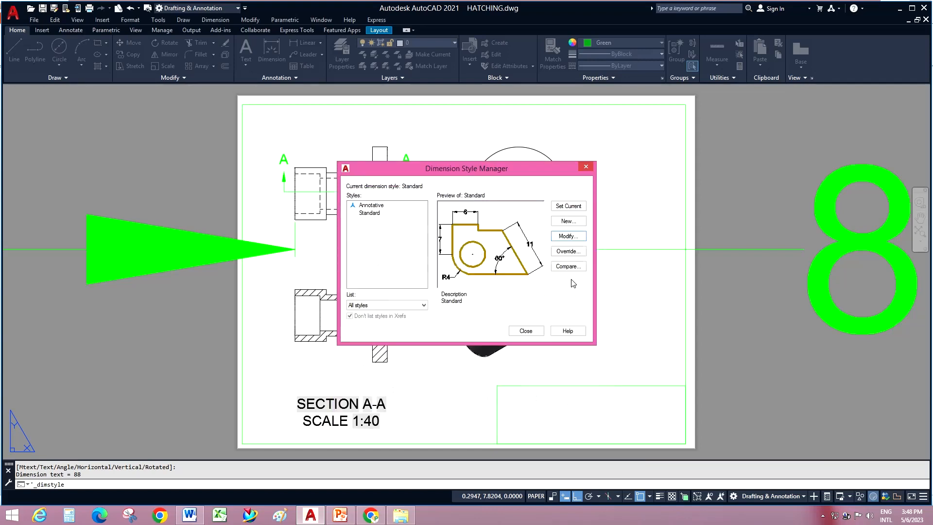
{"action": "left_click", "coordinate": [525, 330]}
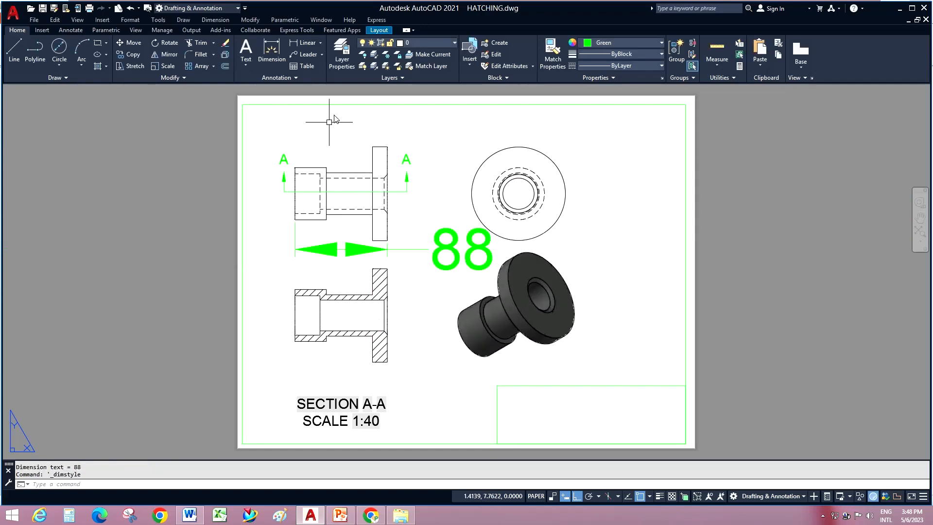
Modify the Standard dimension style to a text height of 0.2 and an arrow size of 0.2.
{"action": "left_click", "coordinate": [224, 20]}
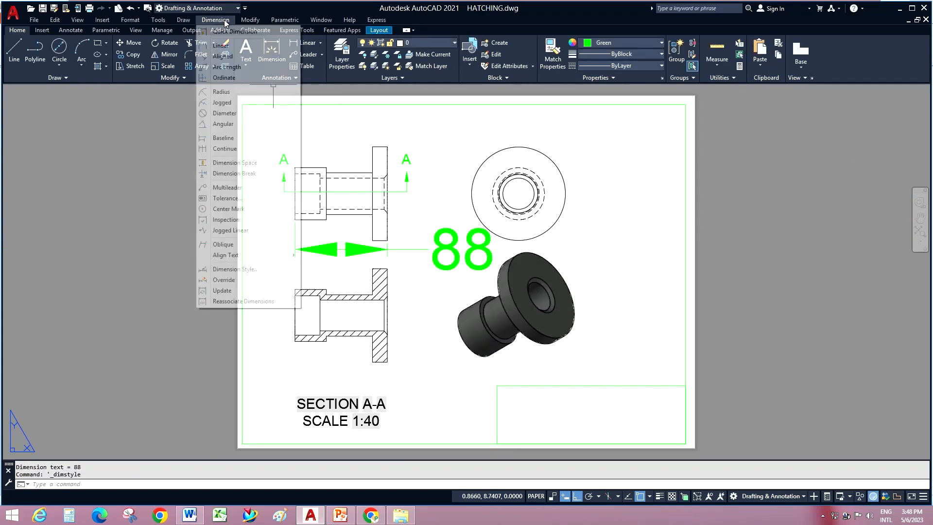
{"action": "left_click", "coordinate": [238, 269]}
{"action": "left_click", "coordinate": [559, 238]}
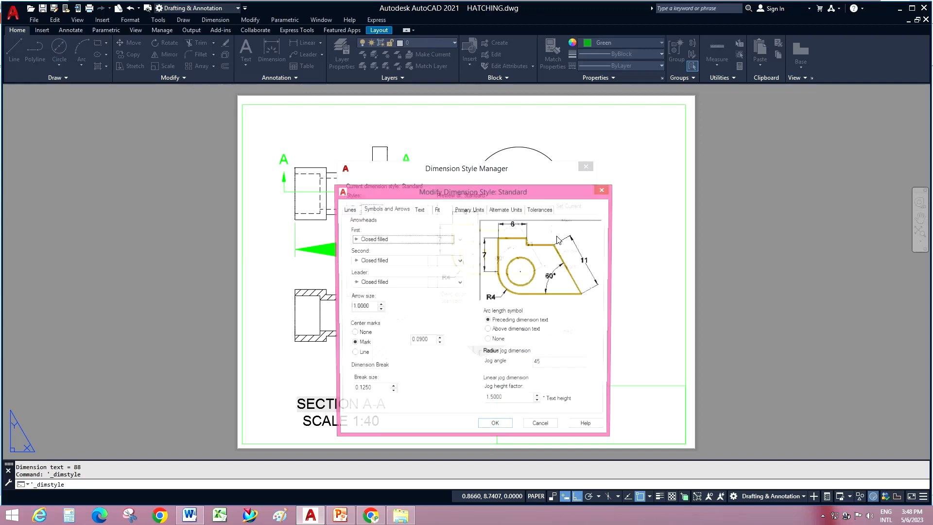
{"action": "left_click", "coordinate": [419, 209]}
{"action": "double_click", "coordinate": [452, 279]}
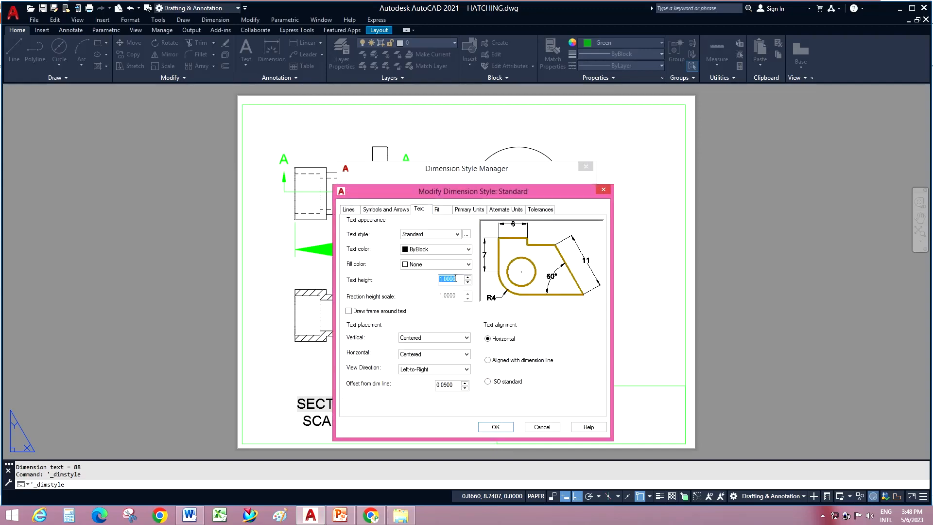
{"action": "type", "text": ".2"}
{"action": "left_click", "coordinate": [386, 209]}
{"action": "double_click", "coordinate": [362, 307]}
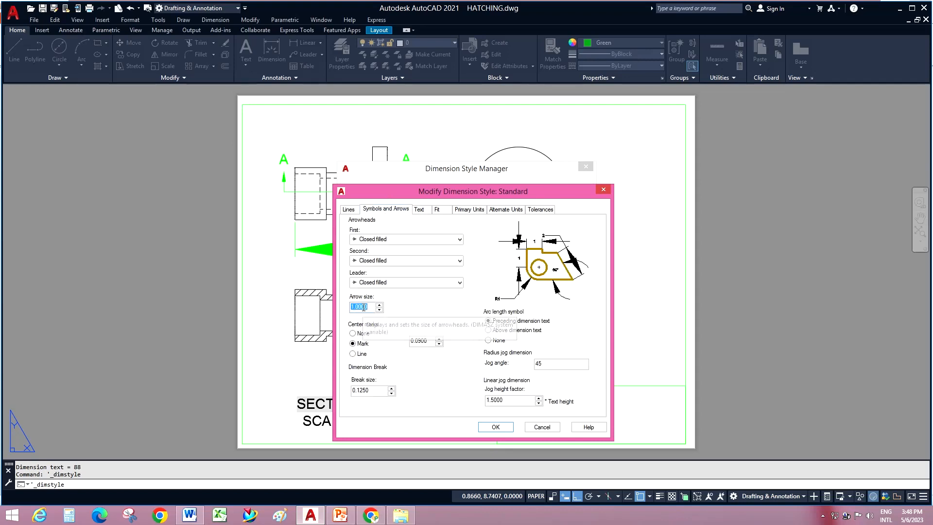
{"action": "type", "text": ".2"}
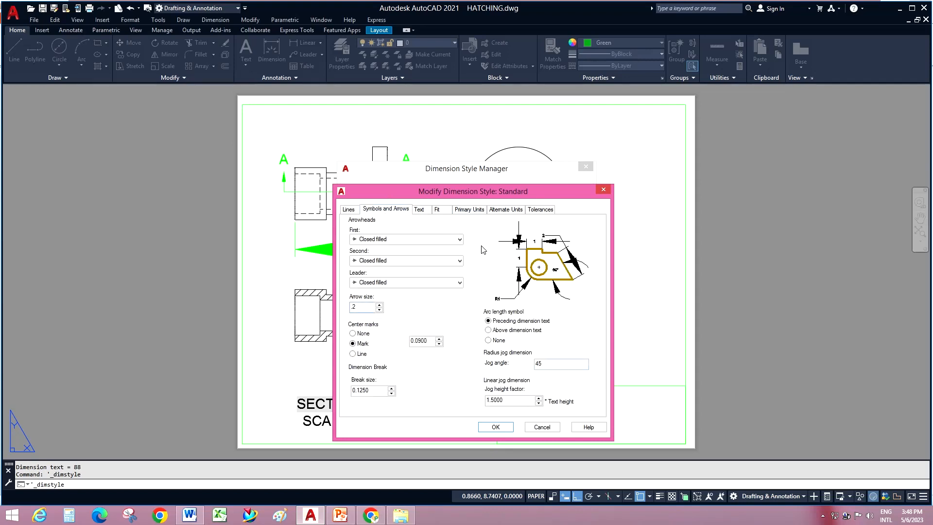
{"action": "left_click", "coordinate": [503, 430]}
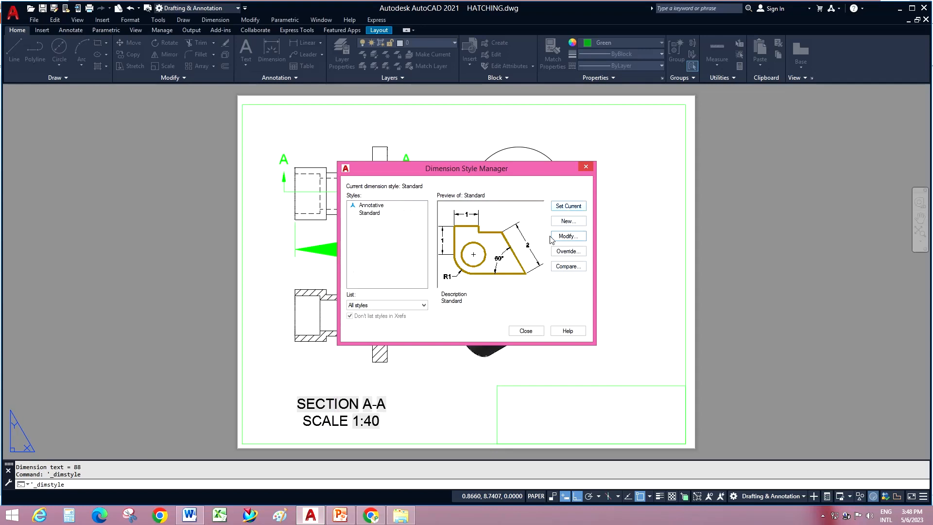
{"action": "left_click", "coordinate": [526, 329]}
Add a vertical linear dimension for the flange's full height, placed just right of the section view.
{"action": "scroll", "coordinate": [362, 235], "scroll_direction": "up", "scroll_amount": 2}
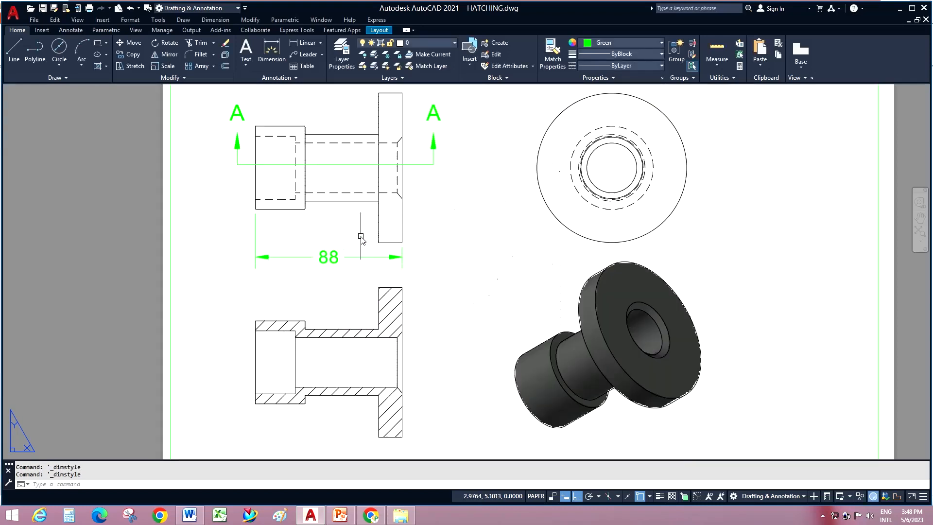
{"action": "left_click", "coordinate": [306, 44]}
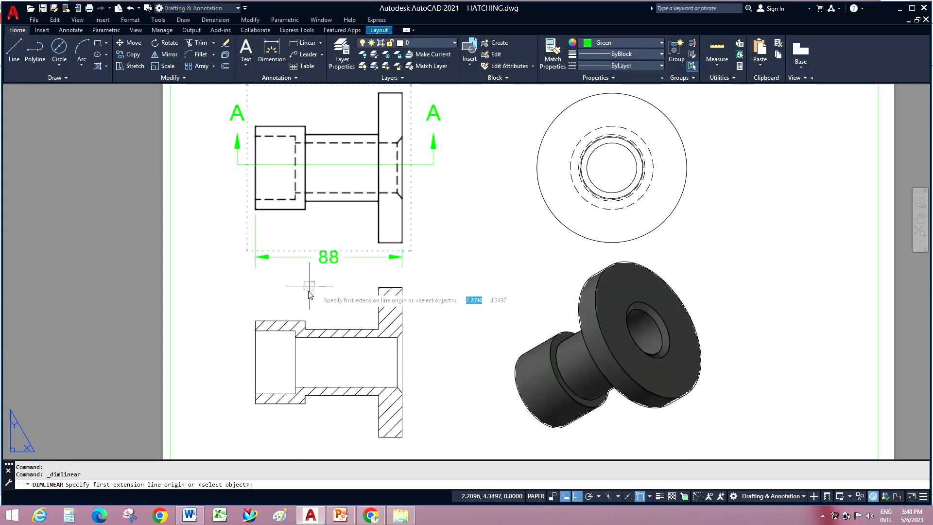
{"action": "left_click", "coordinate": [398, 288]}
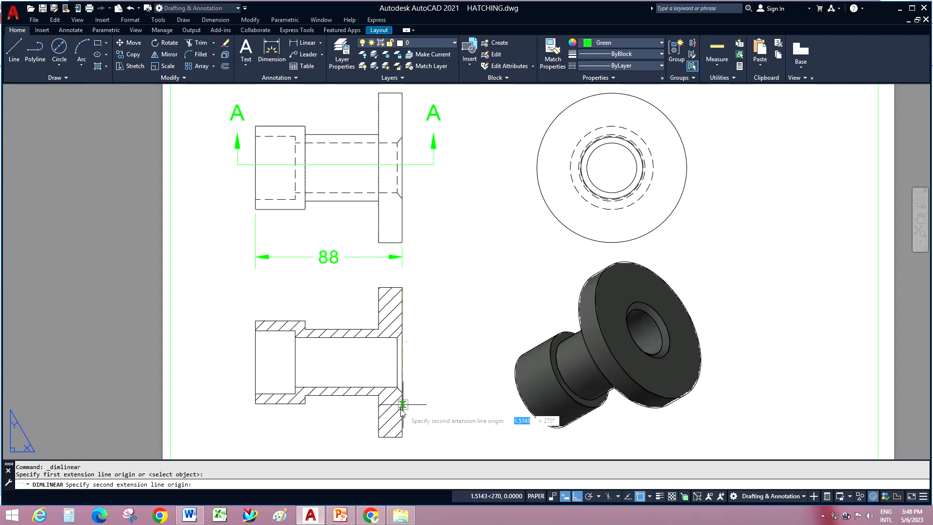
{"action": "left_click", "coordinate": [432, 417]}
Add a horizontal linear dimension for the section view's overall length, placed just below that view.
{"action": "right_click", "coordinate": [479, 253]}
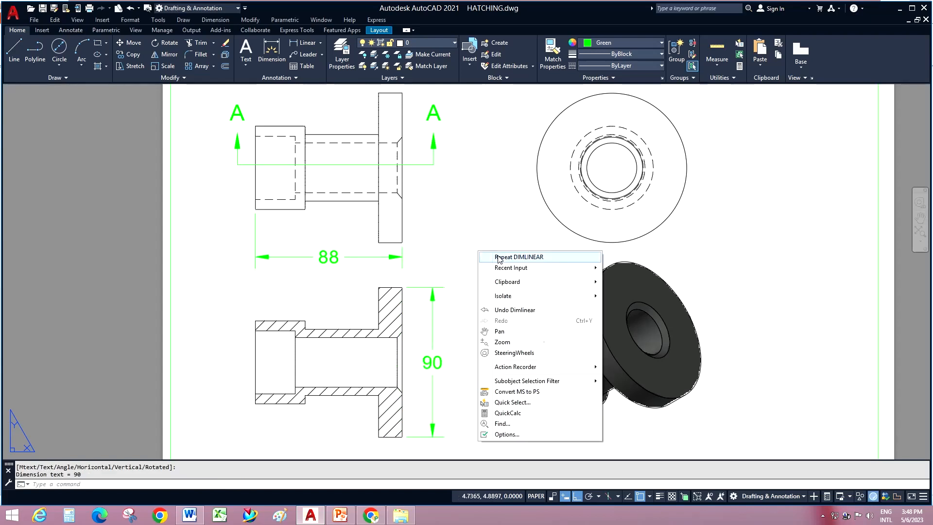
{"action": "left_click", "coordinate": [518, 257]}
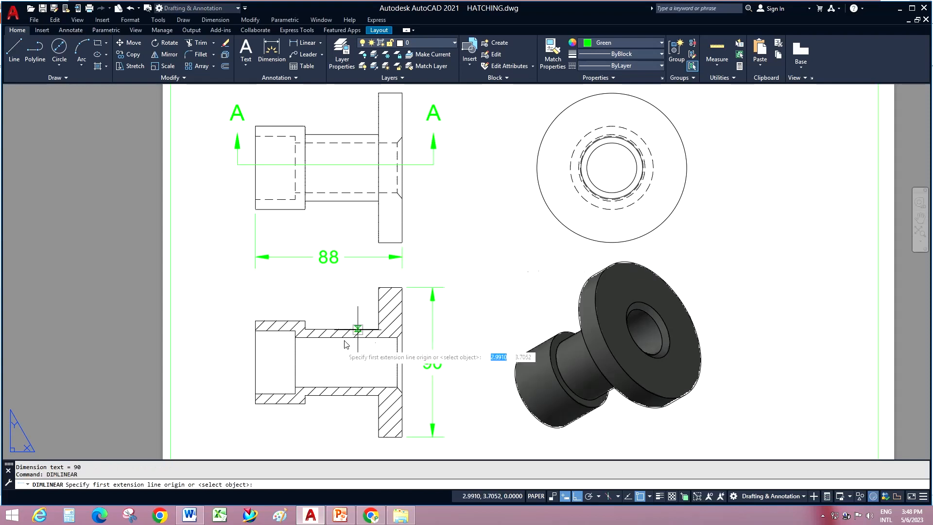
{"action": "left_click", "coordinate": [255, 402]}
{"action": "left_click", "coordinate": [401, 437]}
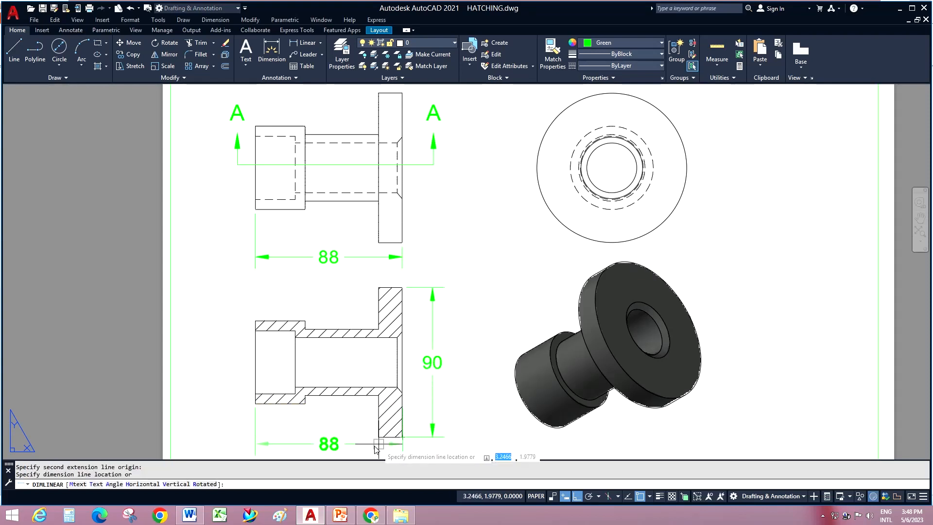
{"action": "left_click", "coordinate": [362, 451]}
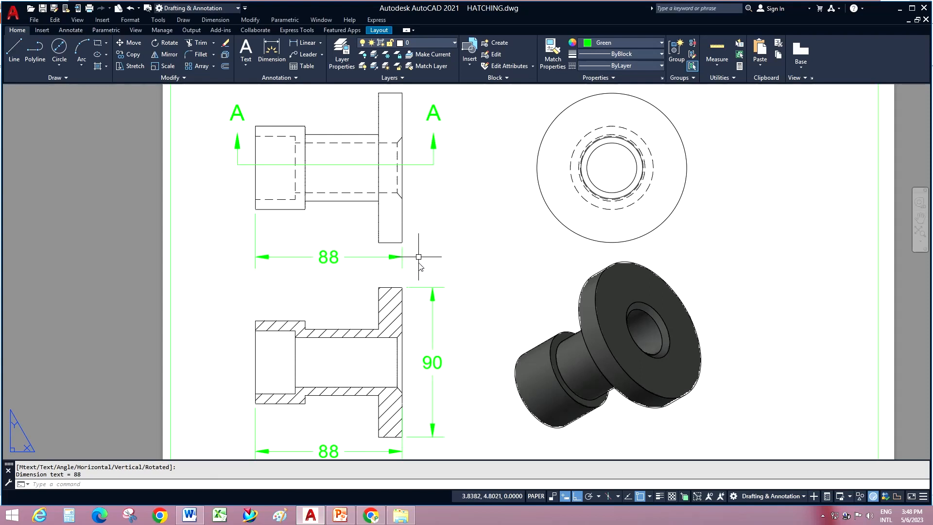
Add a vertical linear dimension for the outer height of the section view's left end, placed just left of it.
{"action": "right_click", "coordinate": [463, 251]}
{"action": "left_click", "coordinate": [485, 257]}
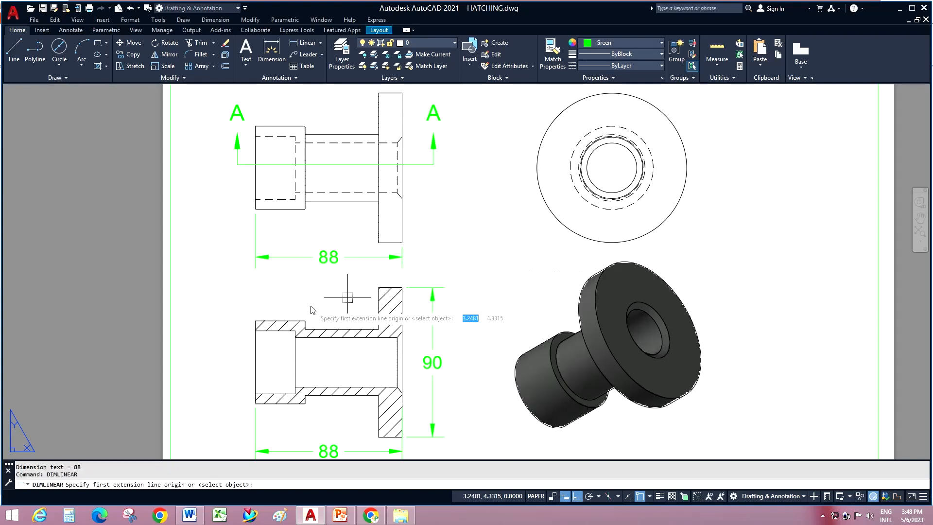
{"action": "left_click", "coordinate": [258, 321]}
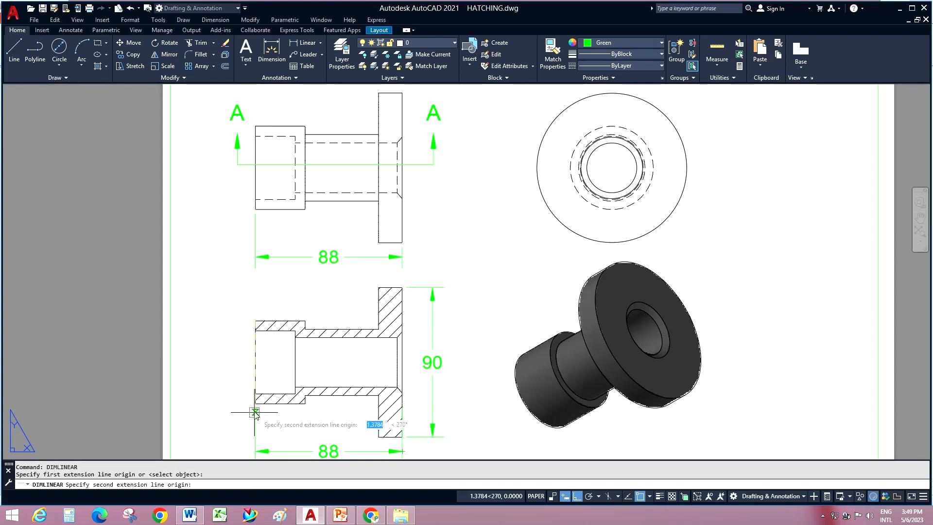
{"action": "left_click", "coordinate": [254, 403]}
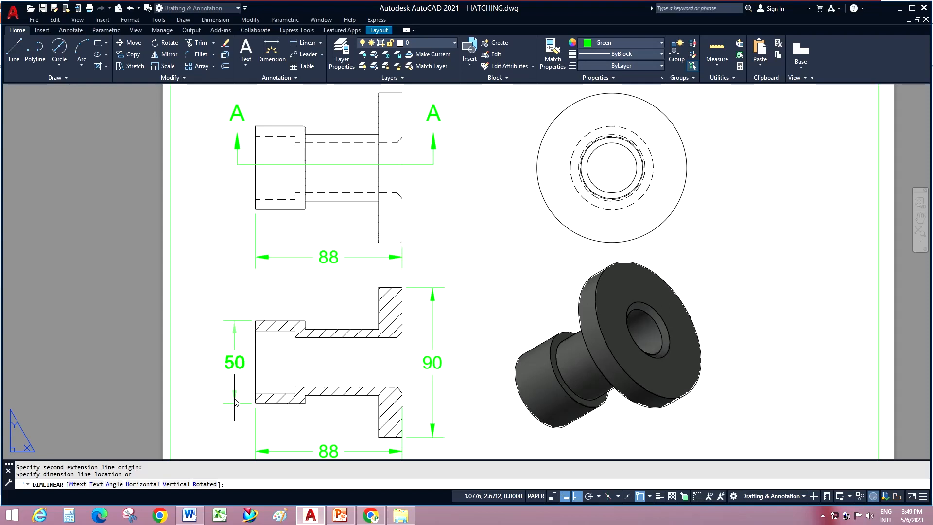
{"action": "scroll", "coordinate": [579, 401], "scroll_direction": "down", "scroll_amount": 10}
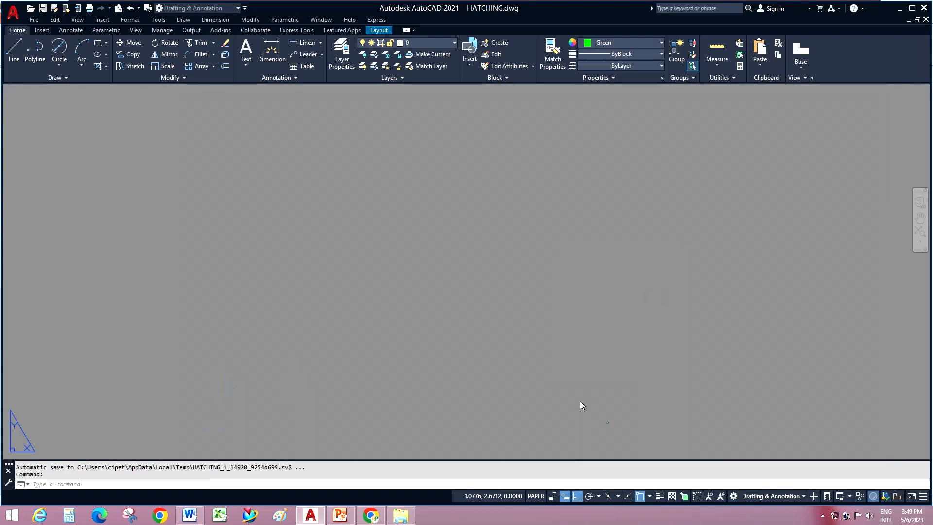
{"action": "key", "text": "Escape"}
{"action": "left_click", "coordinate": [579, 401]}
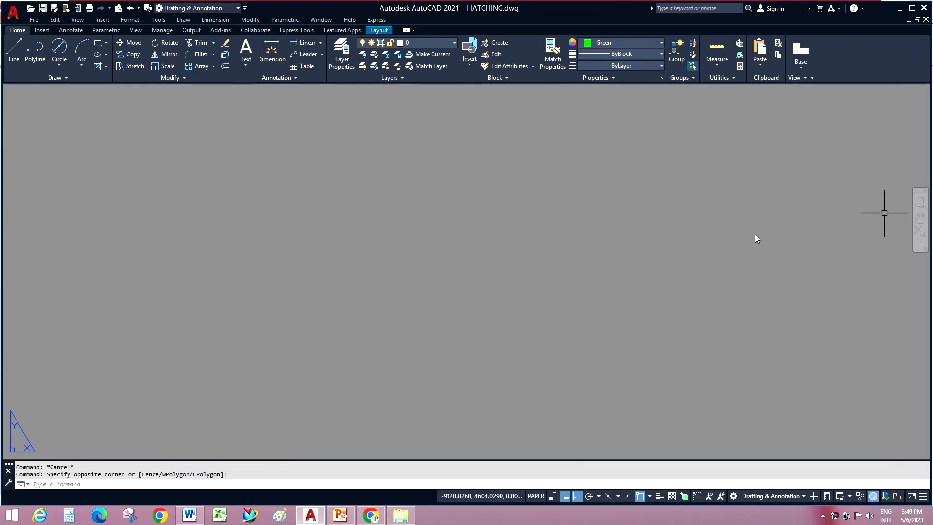
{"action": "scroll", "coordinate": [455, 334], "scroll_direction": "down", "scroll_amount": 5}
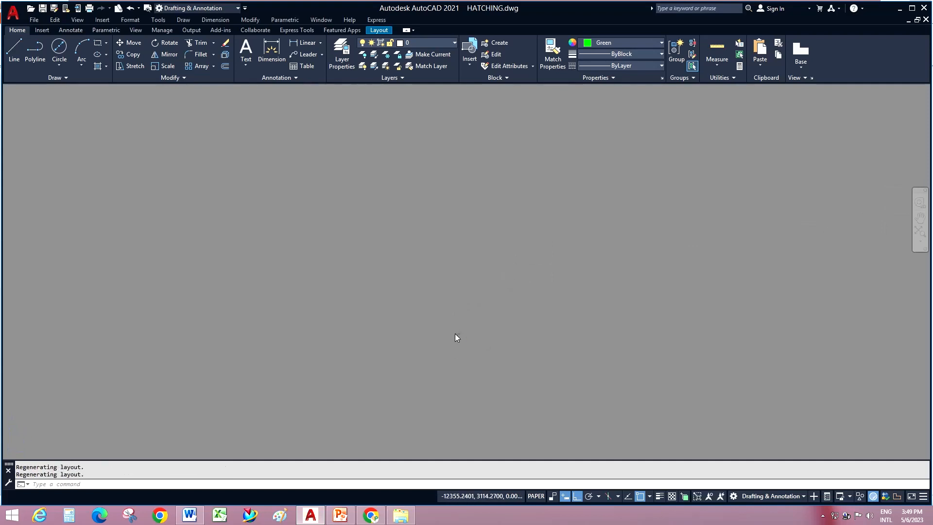
{"action": "scroll", "coordinate": [455, 333], "scroll_direction": "down", "scroll_amount": 5}
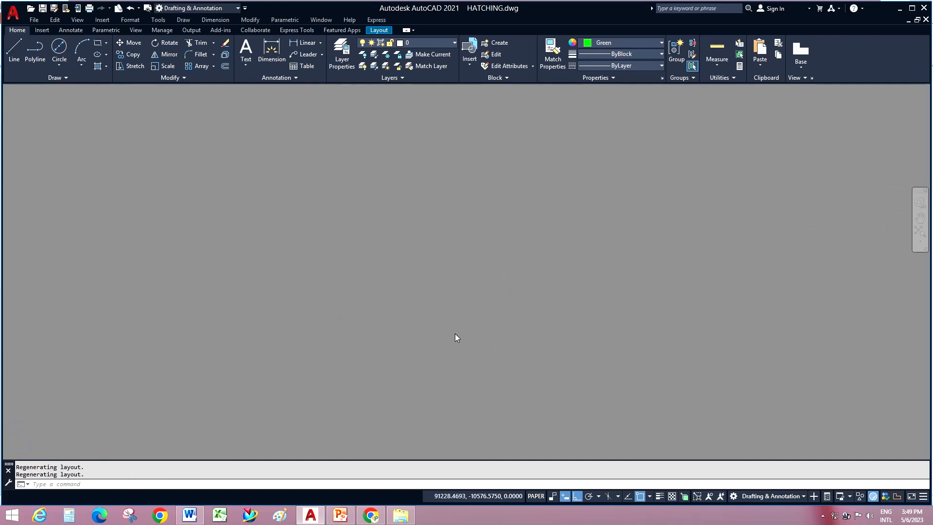
{"action": "scroll", "coordinate": [304, 350], "scroll_direction": "down", "scroll_amount": 5}
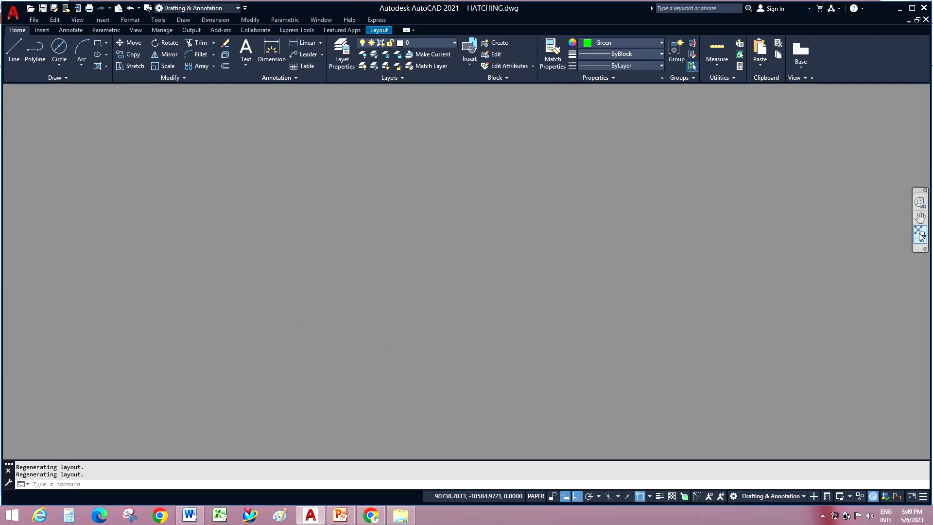
Zoom the layout to show the entire drawing sheet.
{"action": "left_click", "coordinate": [83, 22]}
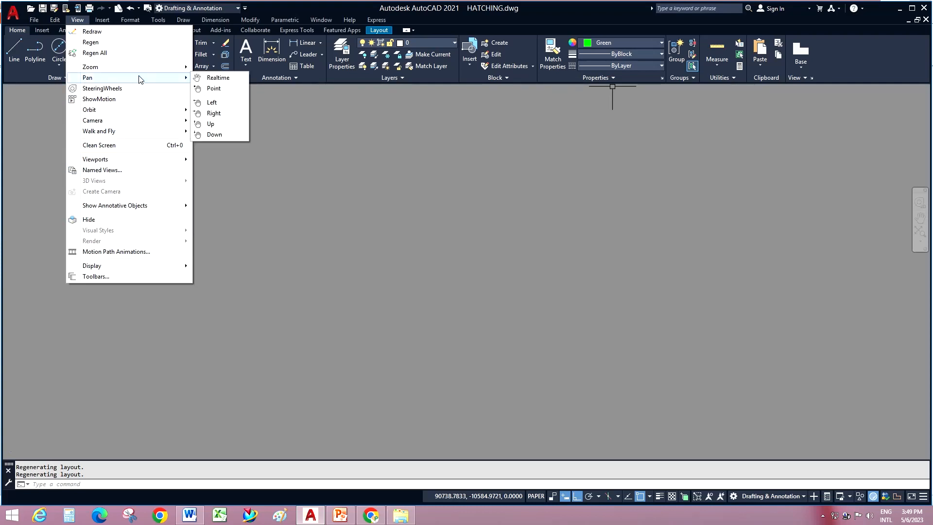
{"action": "mouse_move", "coordinate": [160, 70]}
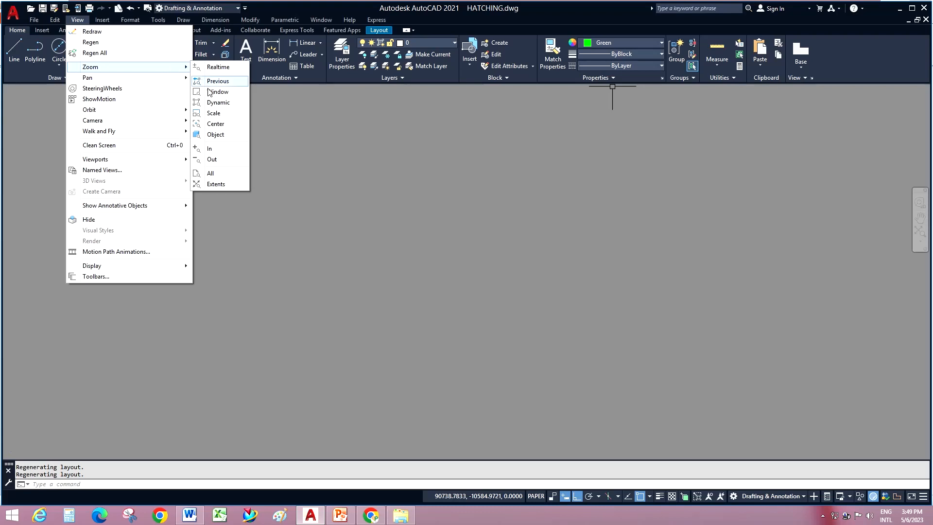
{"action": "left_click", "coordinate": [222, 176]}
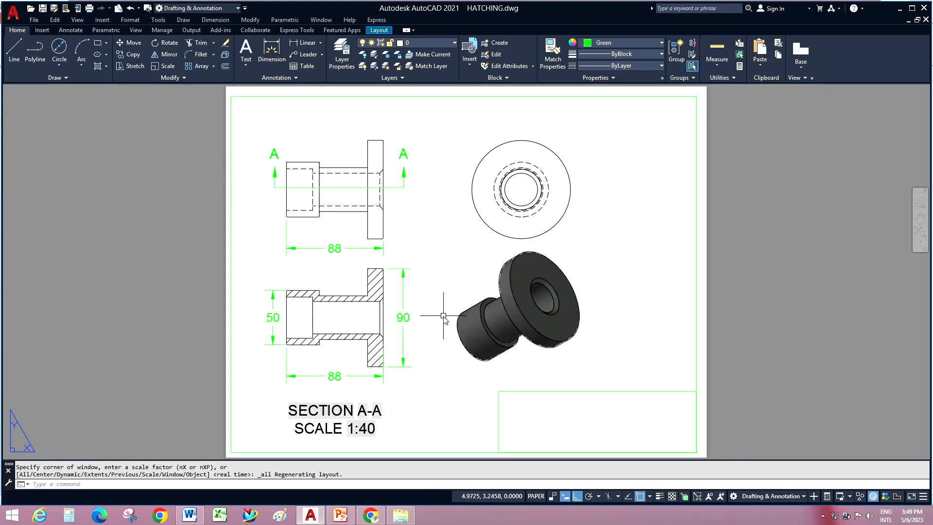
{"action": "scroll", "coordinate": [444, 265], "scroll_direction": "down", "scroll_amount": 2}
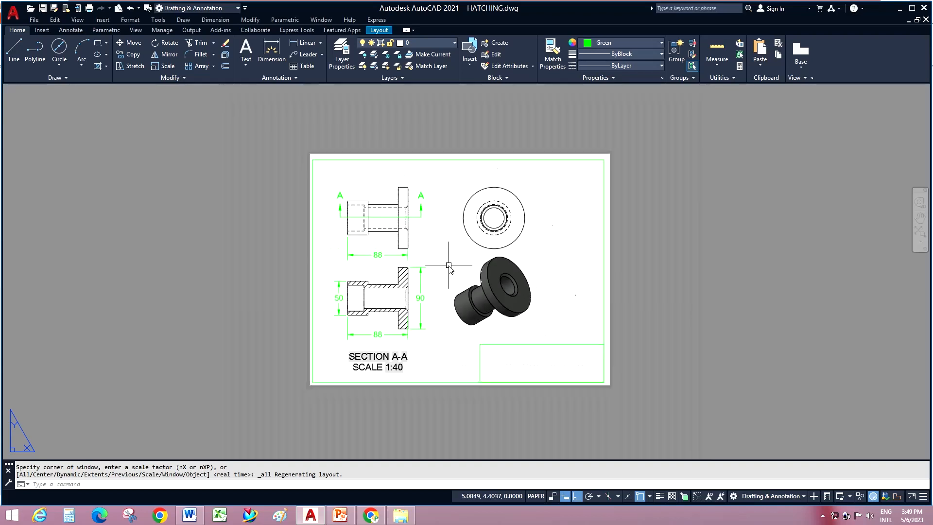
{"action": "scroll", "coordinate": [443, 272], "scroll_direction": "up", "scroll_amount": 2}
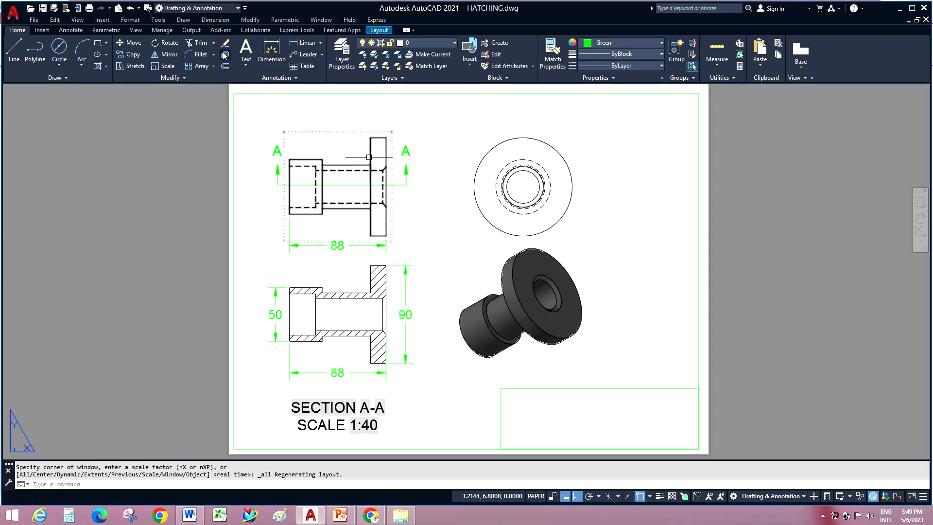
Start a detail view from the front view with a circular boundary of about 0.78 radius, centred on the flange's inner face.
{"action": "left_click", "coordinate": [545, 177]}
{"action": "left_click", "coordinate": [372, 156]}
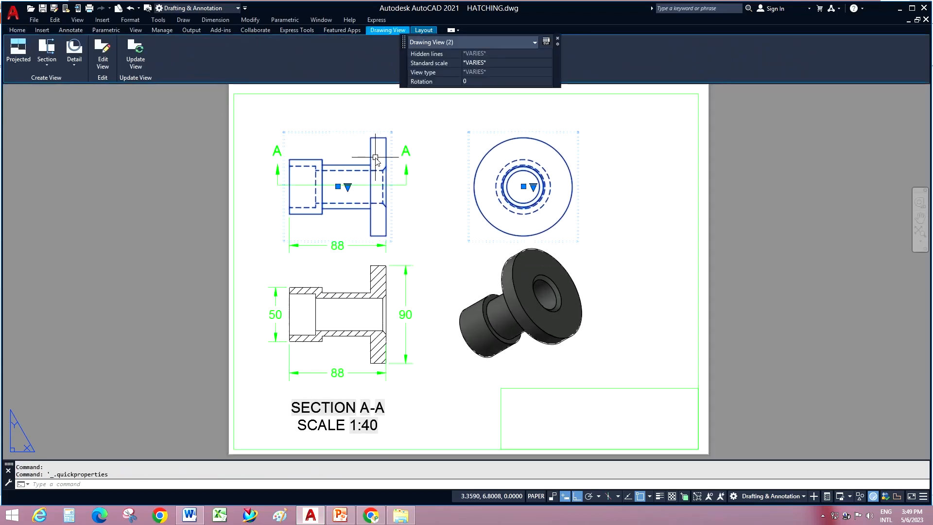
{"action": "left_click", "coordinate": [73, 49]}
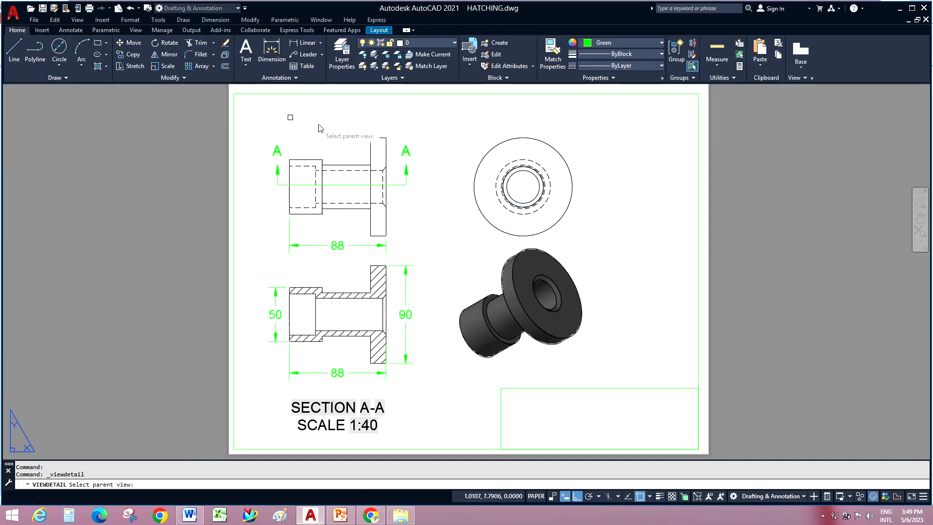
{"action": "left_click", "coordinate": [384, 150]}
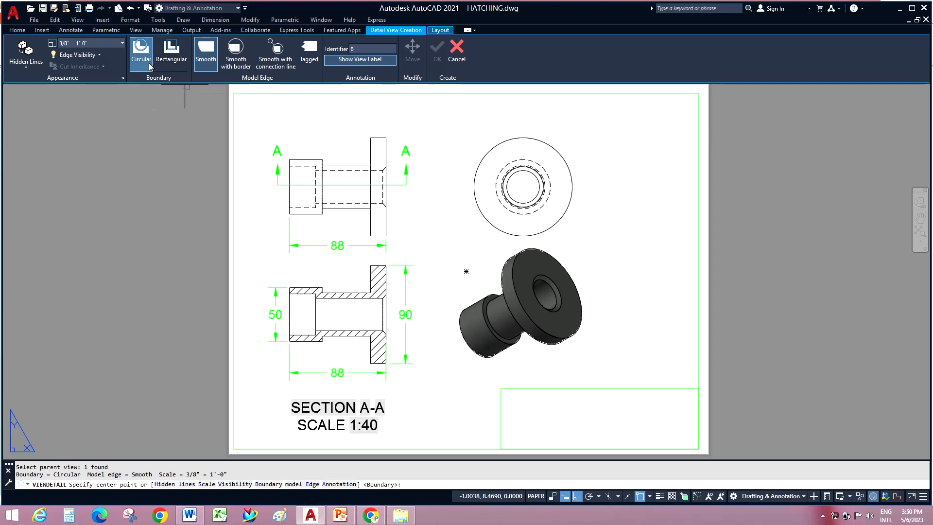
{"action": "left_click", "coordinate": [370, 170]}
{"action": "left_click", "coordinate": [404, 170]}
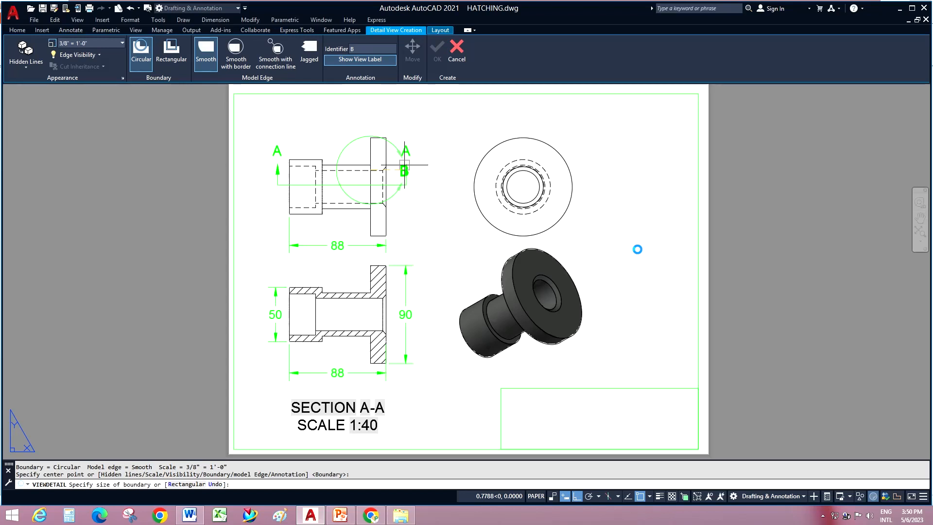
{"action": "left_click", "coordinate": [822, 516]}
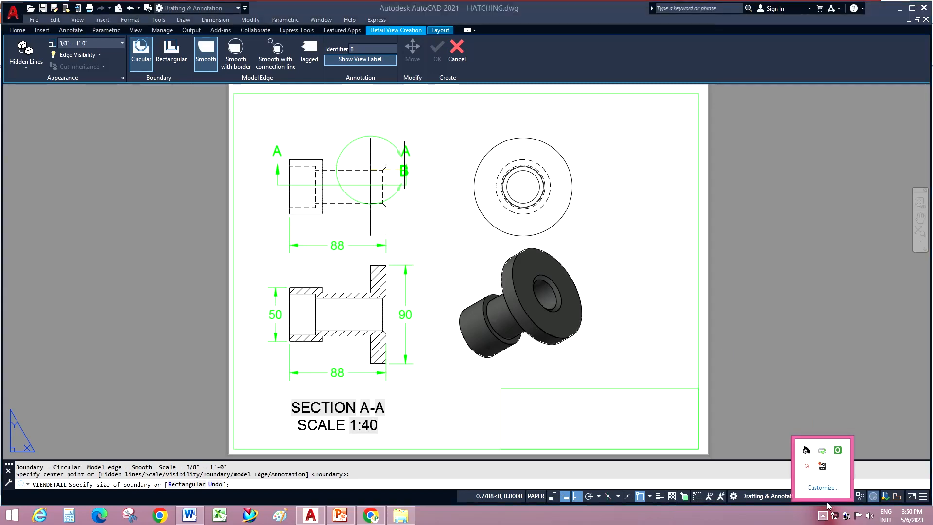